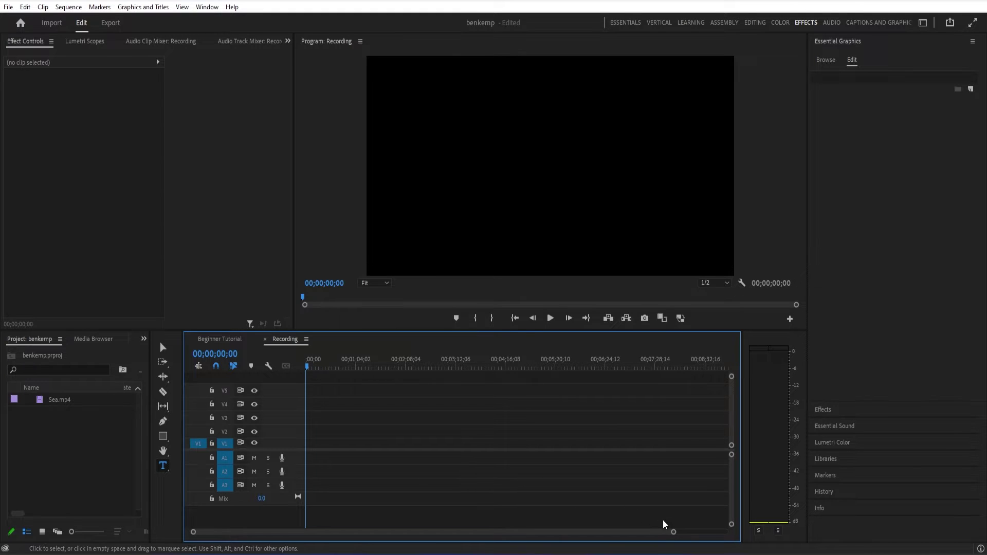
Add a text layer reading "ripple" to the empty Recording sequence at the start of the timeline
drag(672, 533, 507, 532)
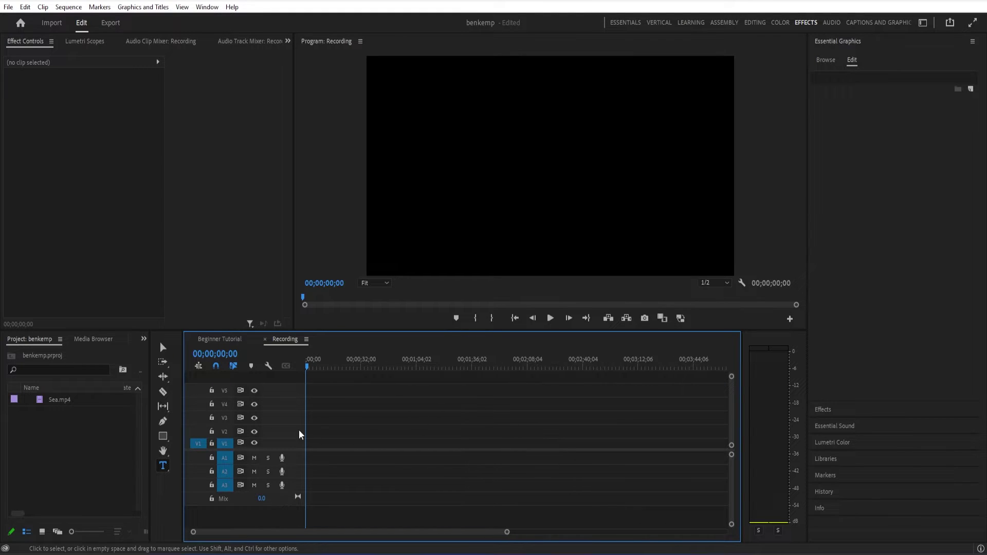
click(164, 350)
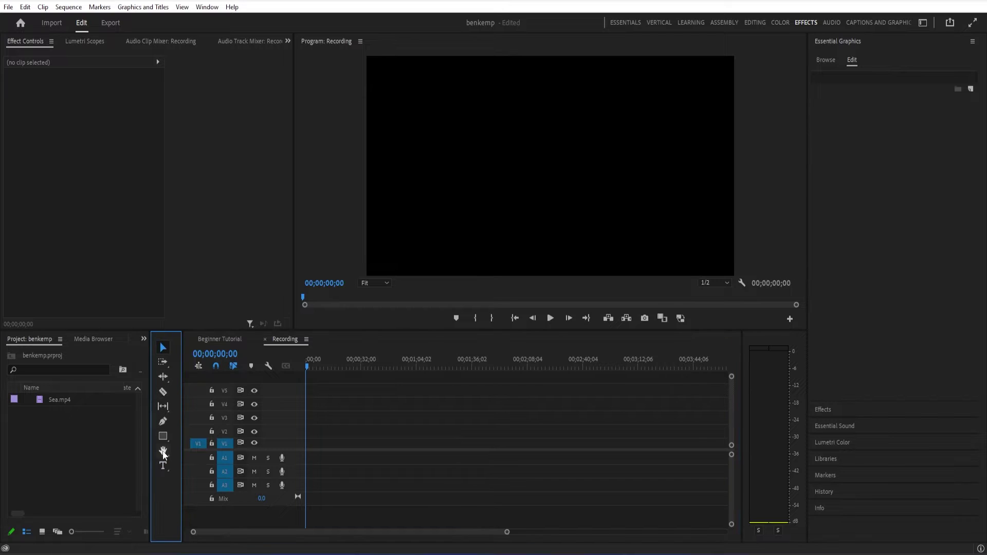
click(163, 466)
click(458, 155)
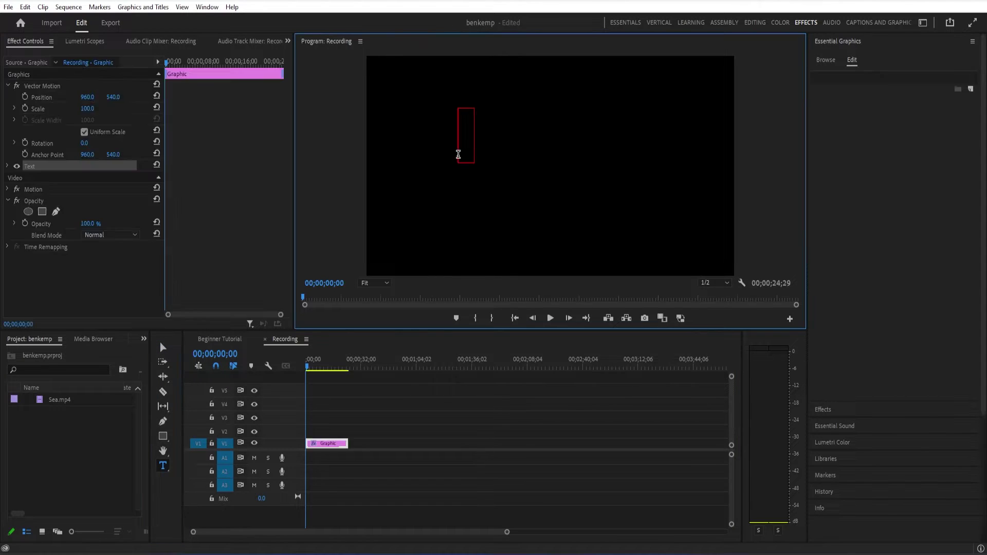
text(ripple)
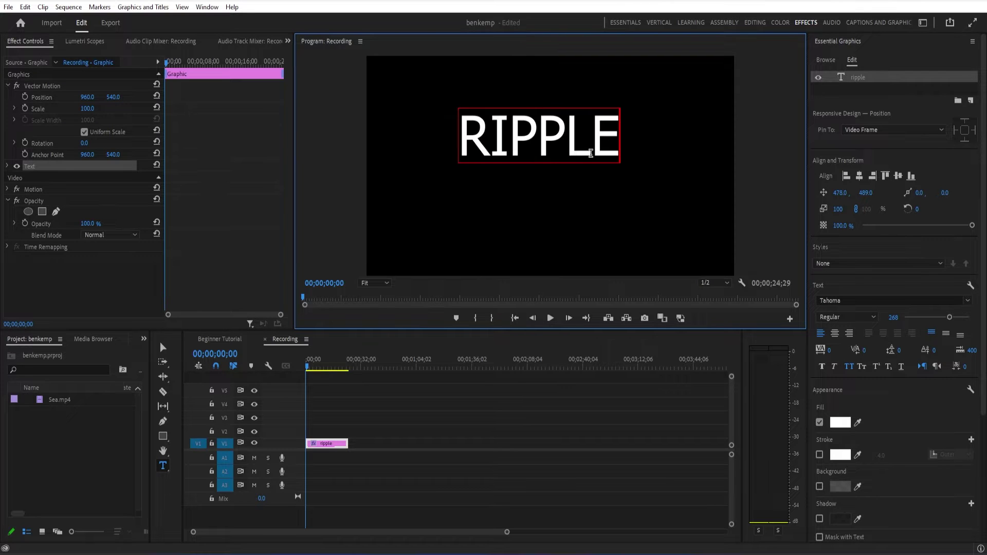
Enlarge the title's font size to 315 and center it horizontally and vertically in the frame
double_click(576, 152)
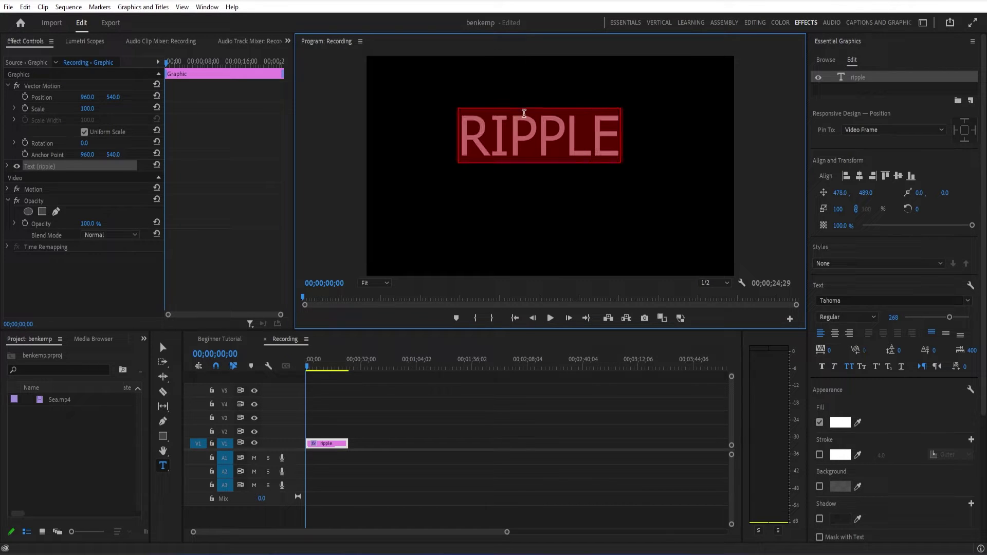
drag(950, 318, 956, 318)
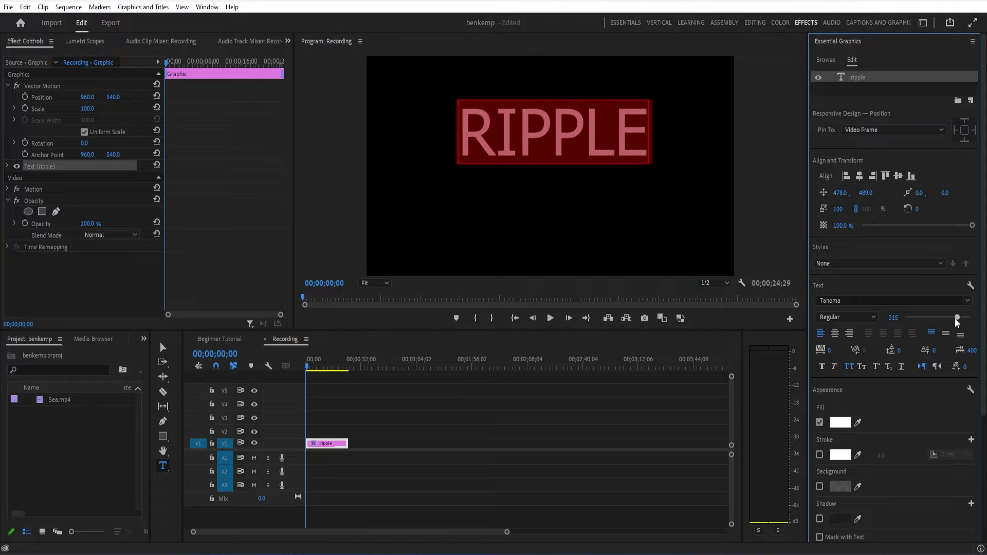
click(859, 177)
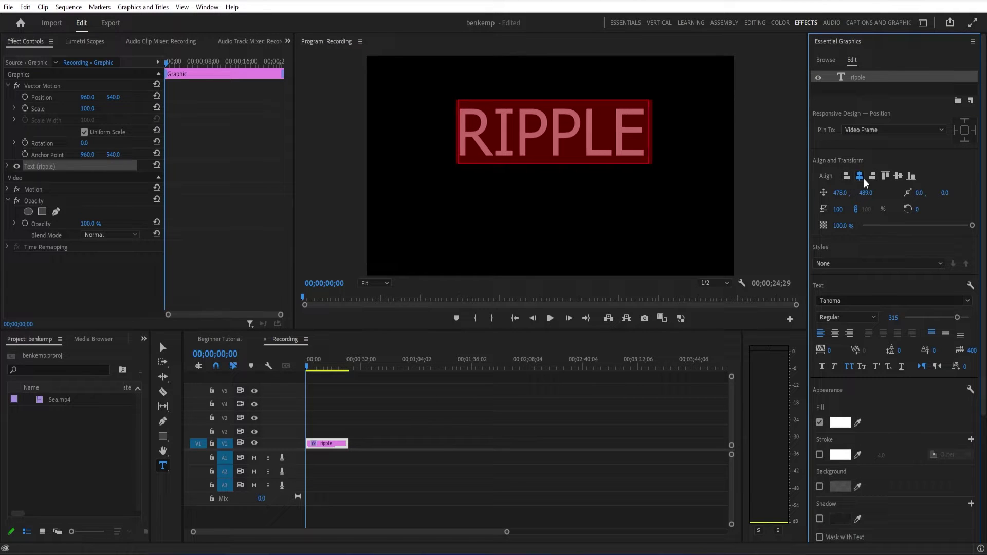
click(899, 177)
scroll(853, 440, down, 2)
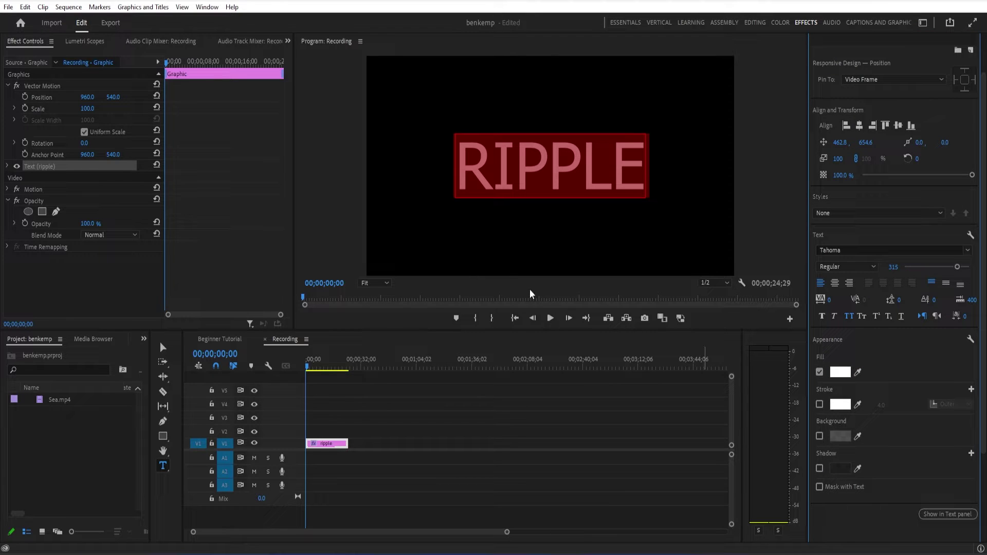
click(163, 347)
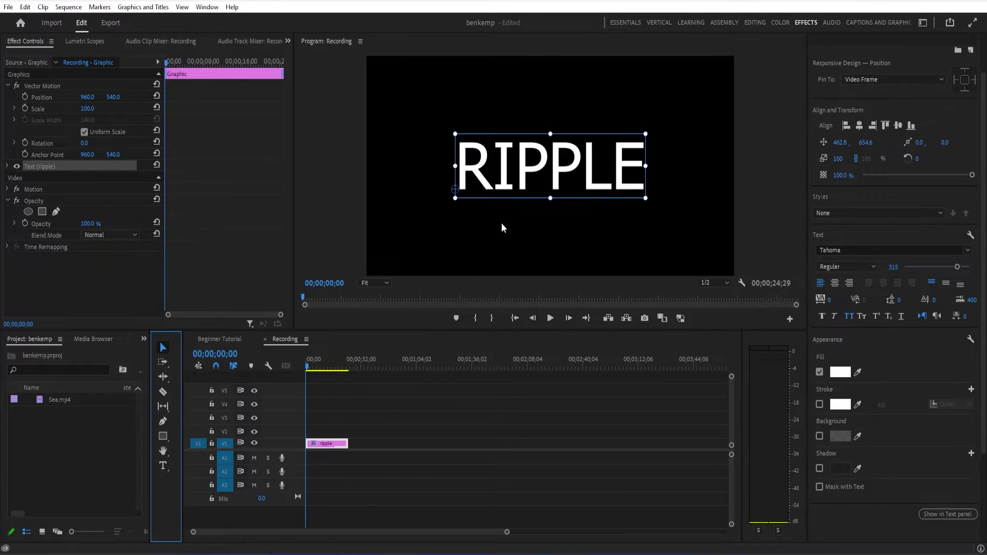
click(543, 166)
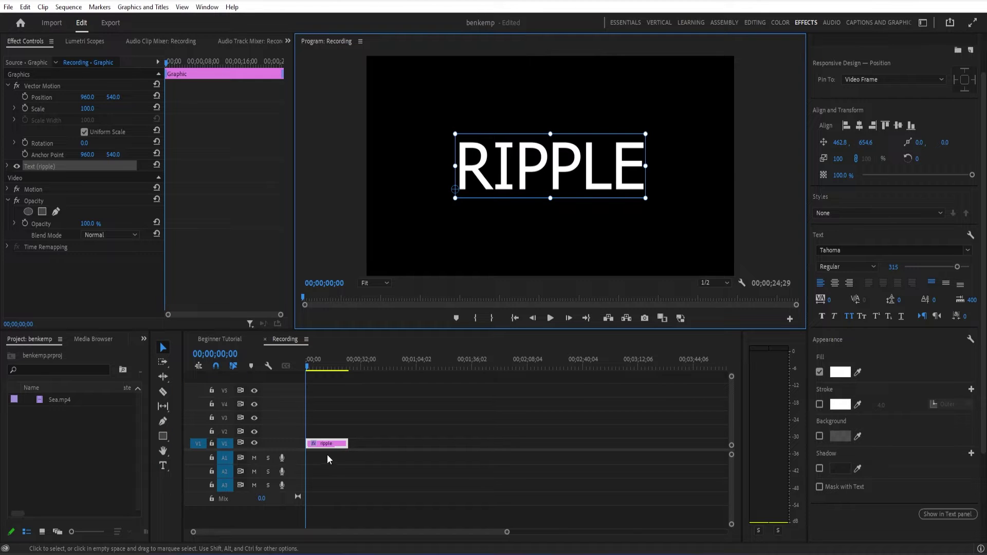
Apply the Wave Warp distort effect to the ripple title clip and enlarge its video track in the timeline
drag(313, 360, 314, 368)
drag(507, 532, 444, 521)
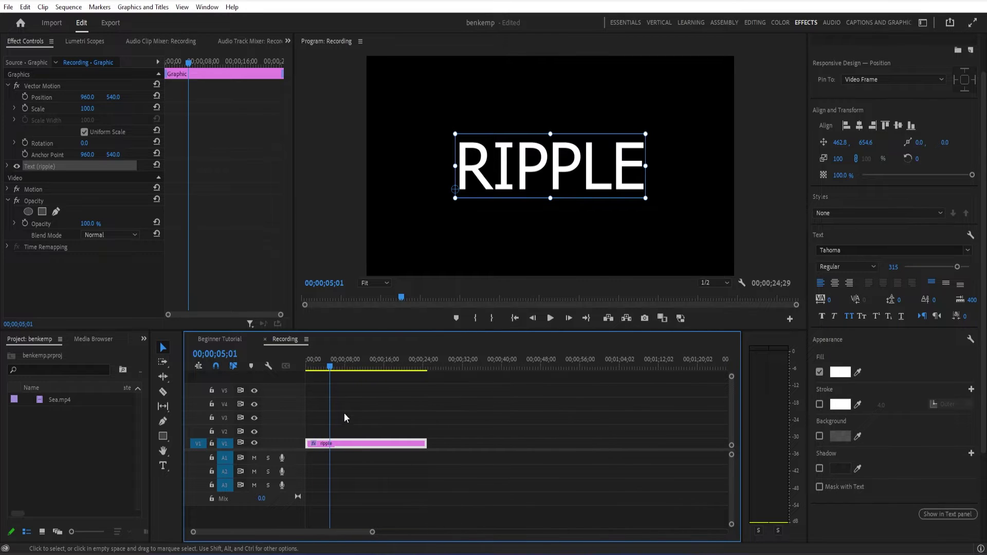
mouse_move(333, 371)
mouse_down()
mouse_move(347, 371)
mouse_move(326, 369)
mouse_up()
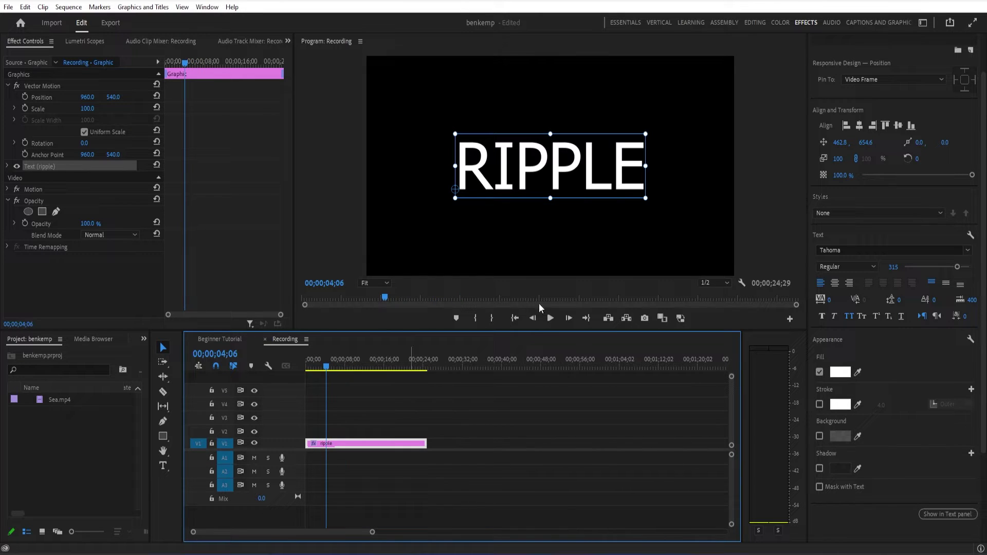
scroll(848, 70, up, 2)
click(838, 45)
click(831, 59)
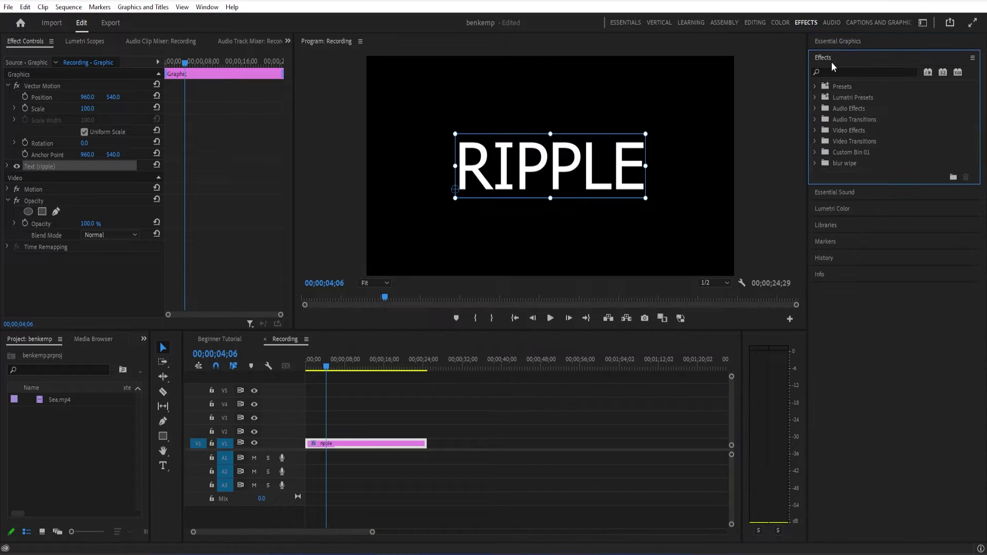
click(816, 130)
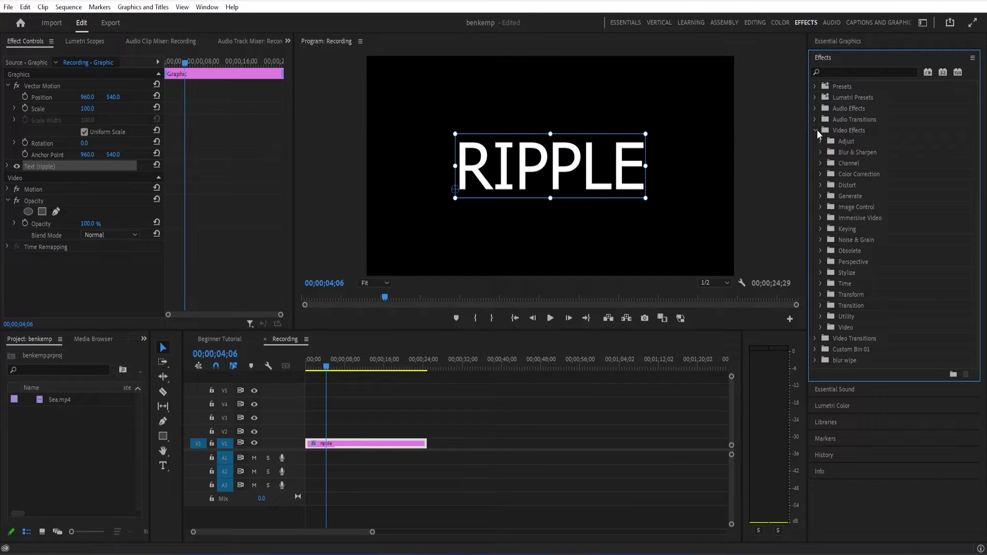
click(822, 185)
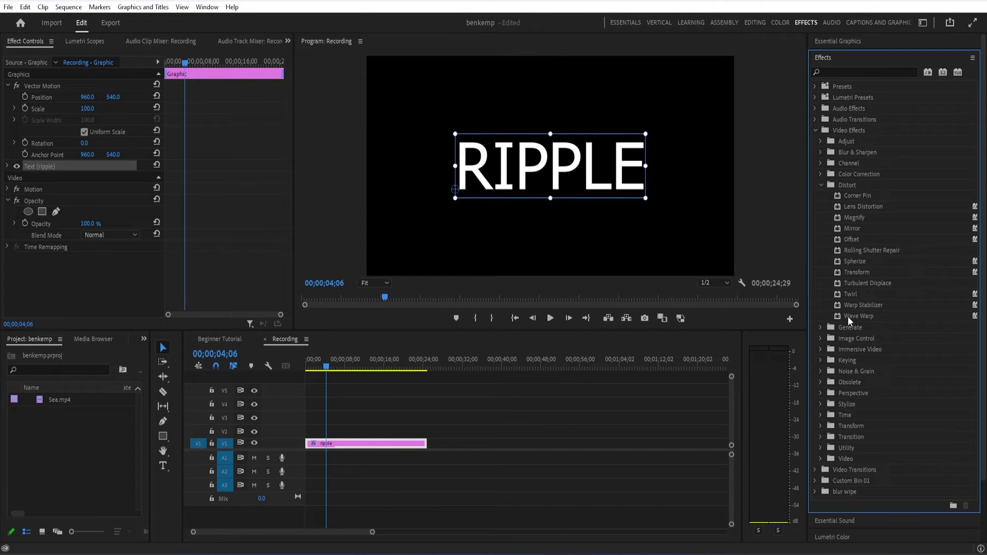
drag(848, 316, 338, 452)
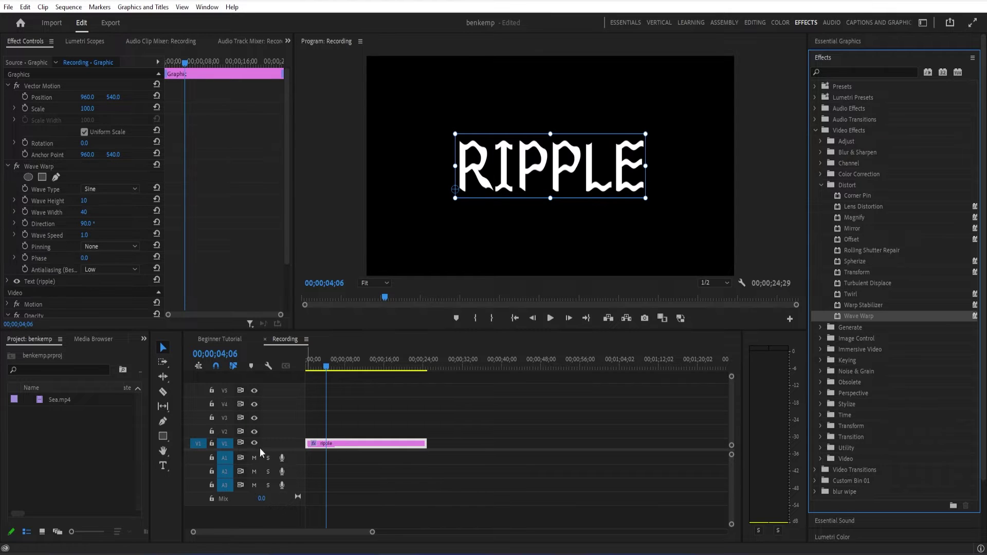
double_click(282, 445)
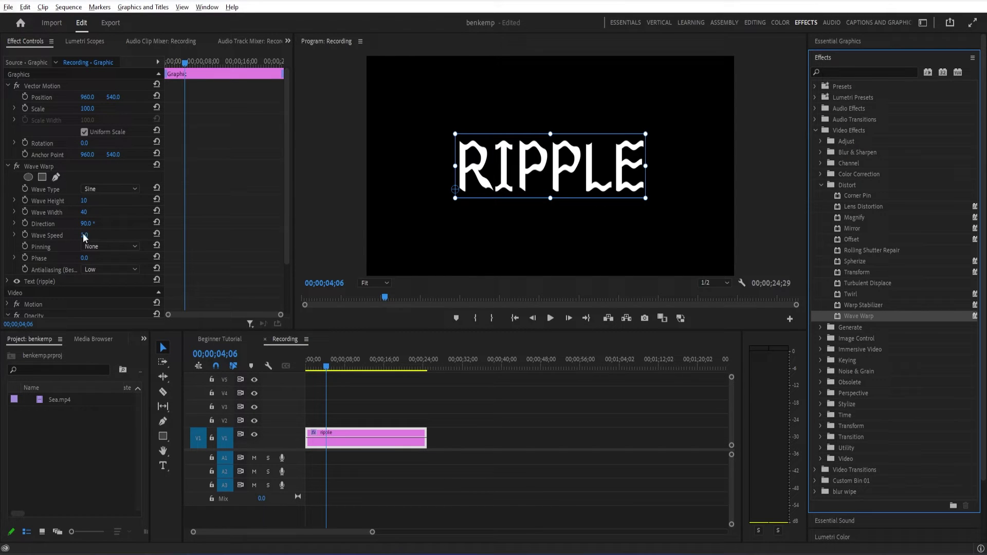
Set Wave Warp's Wave Width to 88 and Wave Speed to 2.0, previewing the title's wave motion
click(84, 213)
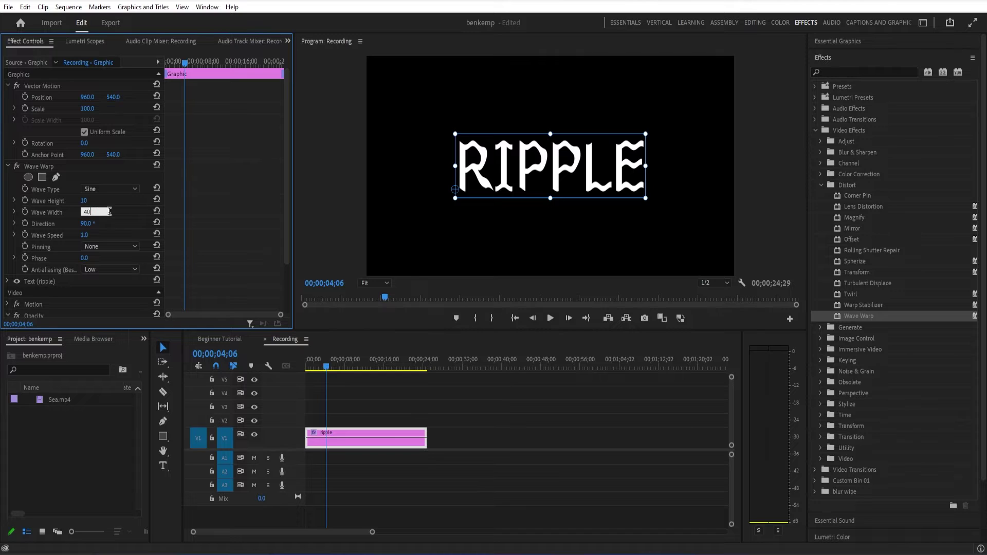
drag(85, 212, 107, 213)
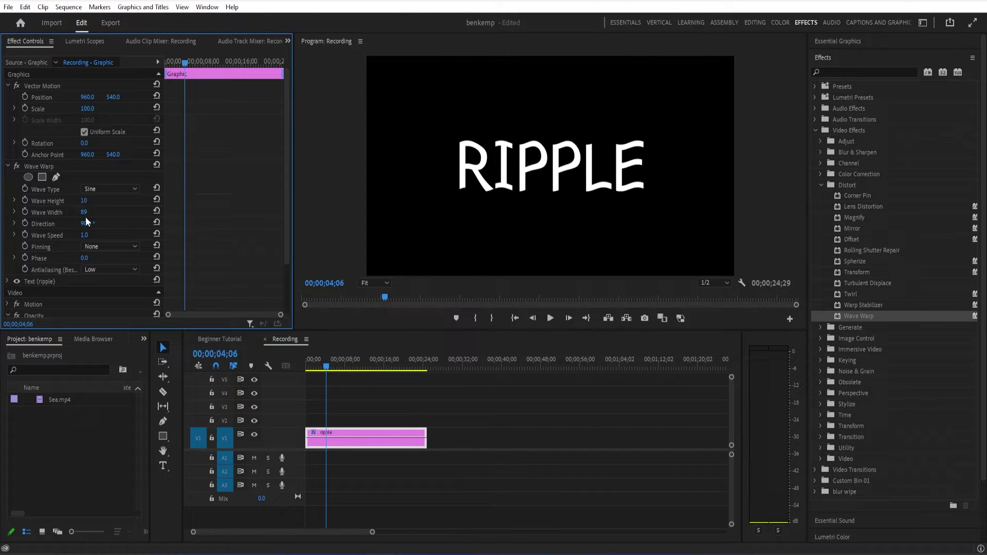
drag(87, 238, 95, 236)
key(space)
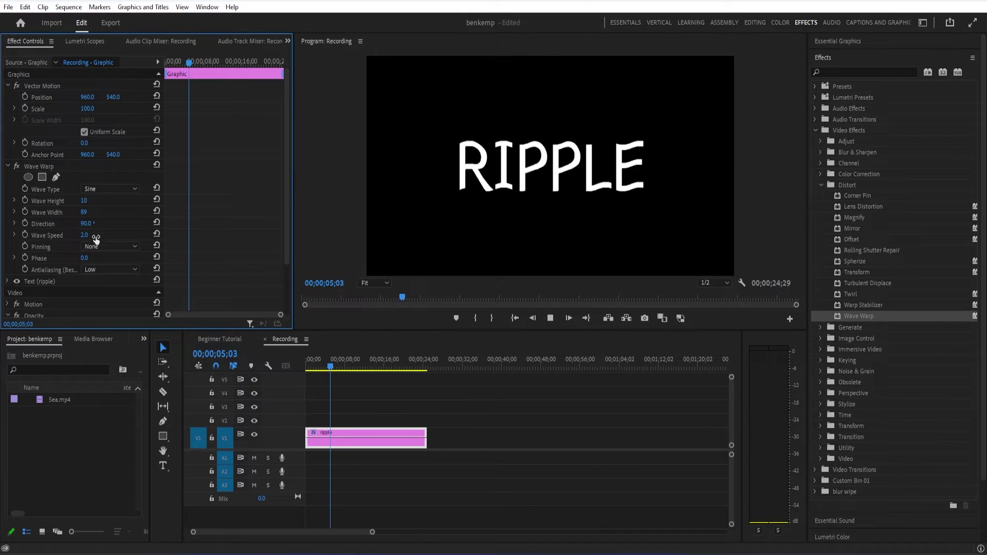
key(space)
drag(87, 216, 95, 212)
key(space)
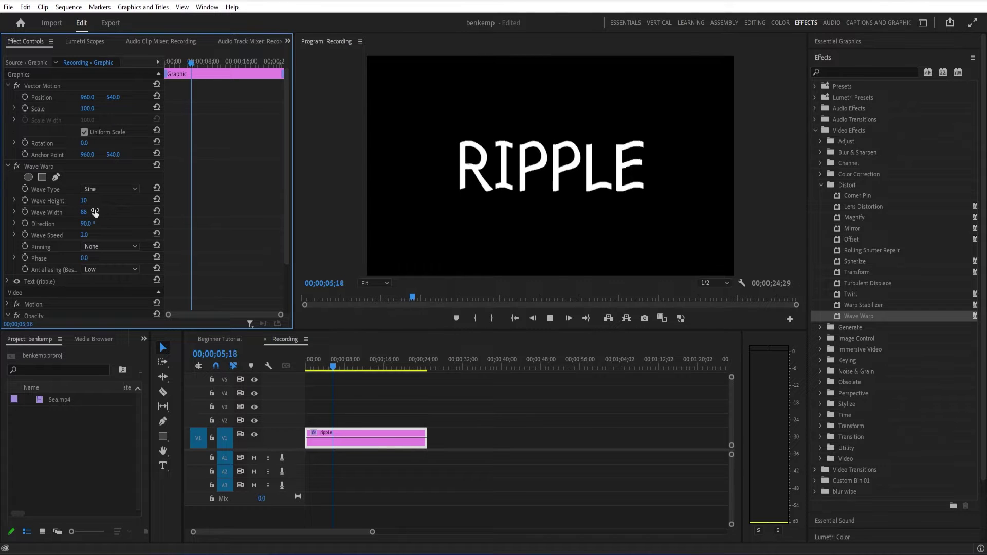
key(space)
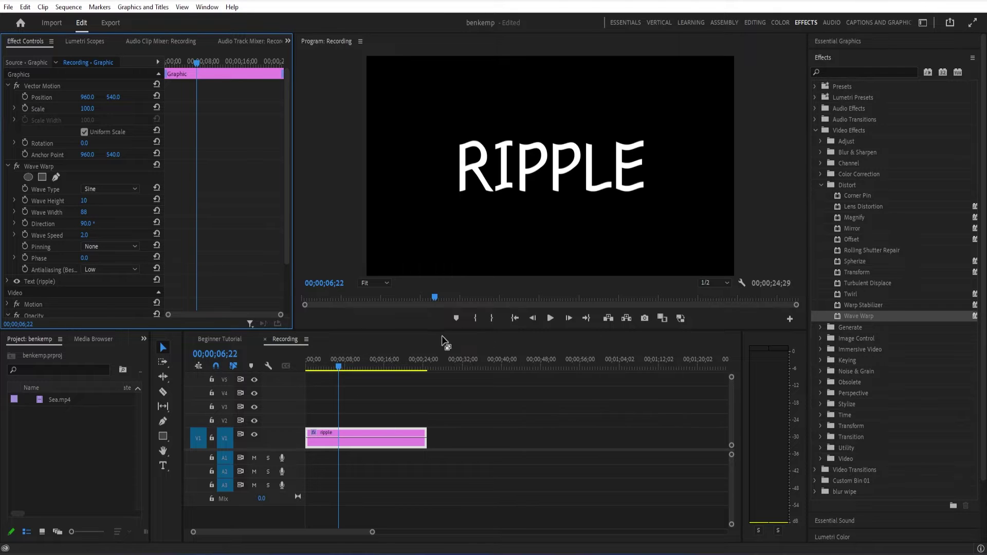
Remove Wave Warp from the ripple title clip and apply the Turbulent Displace distort effect instead
click(369, 410)
click(353, 430)
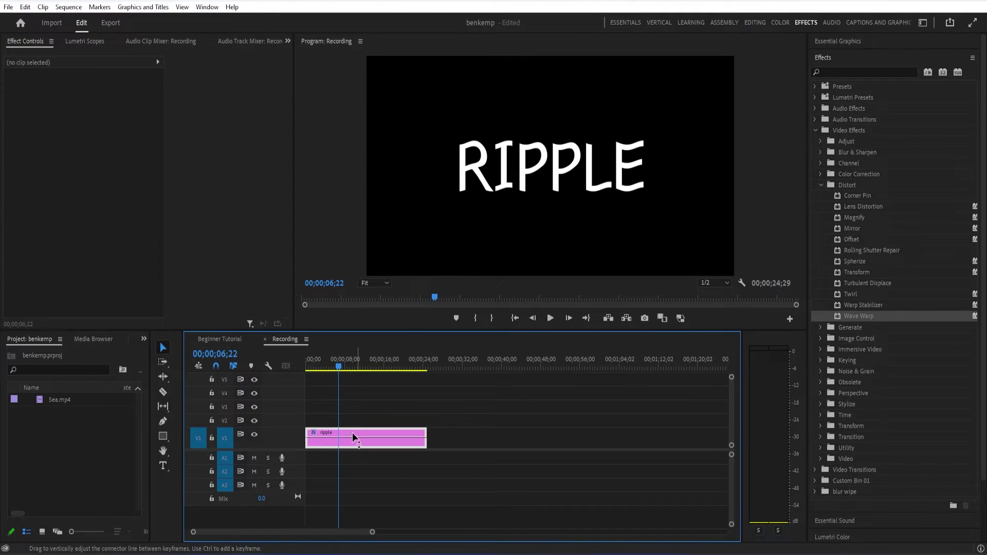
click(44, 166)
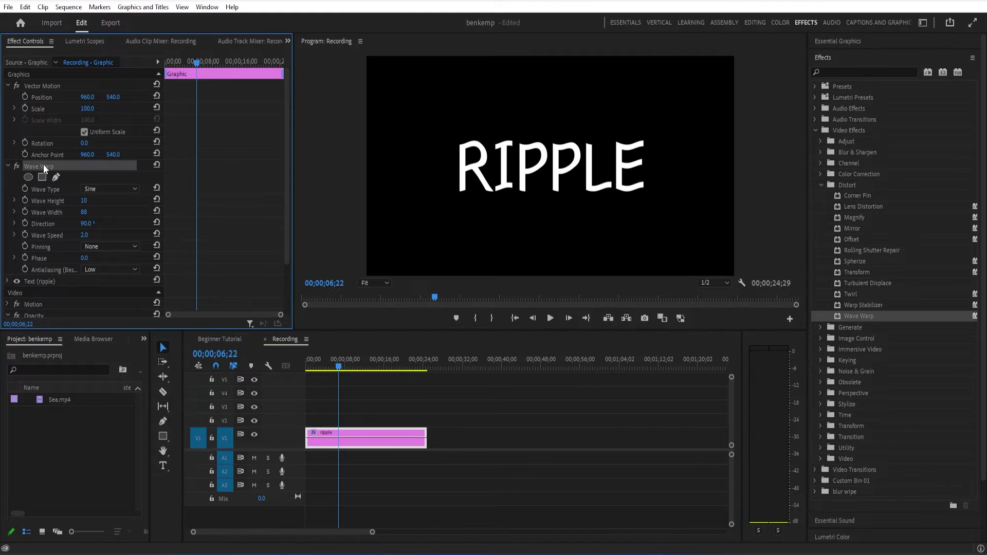
key(Delete)
drag(844, 286, 331, 436)
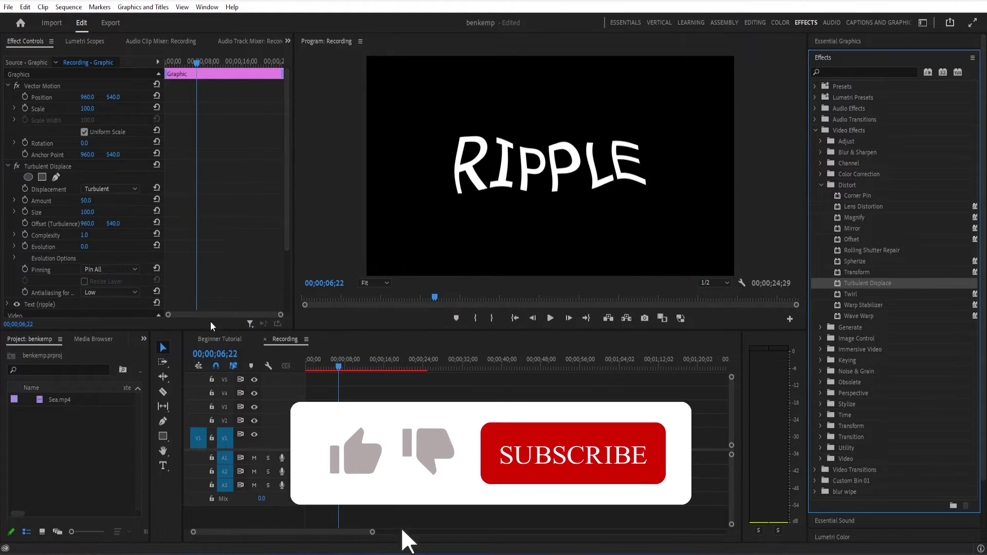
Reduce Turbulent Displace's Size to 17 and play back the distorted title
click(326, 367)
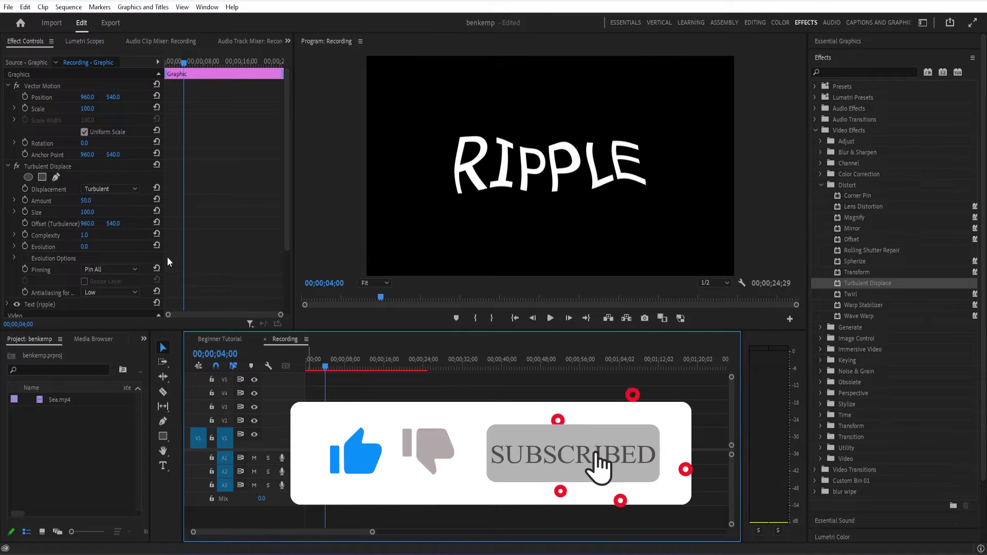
drag(86, 213, 68, 213)
key(space)
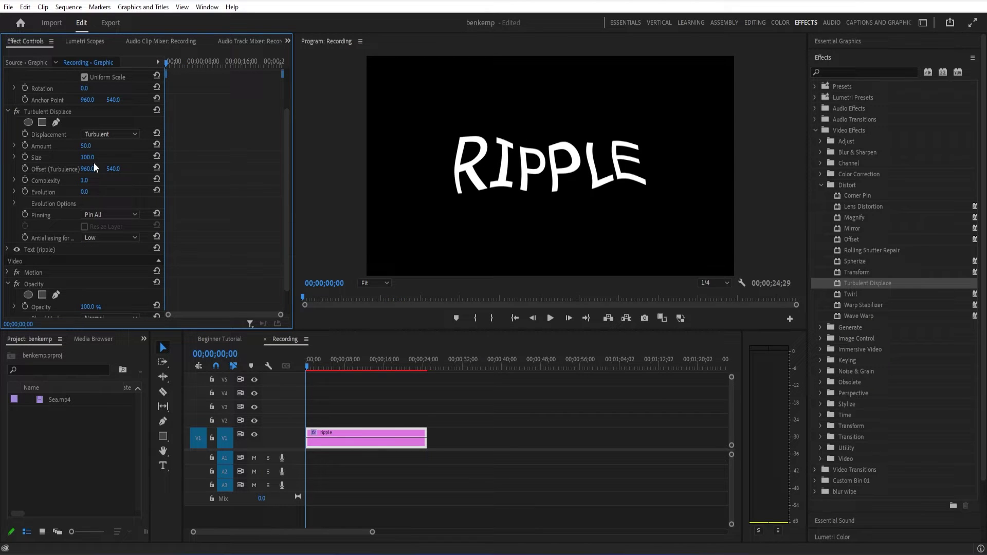
drag(91, 160, 57, 160)
key(space)
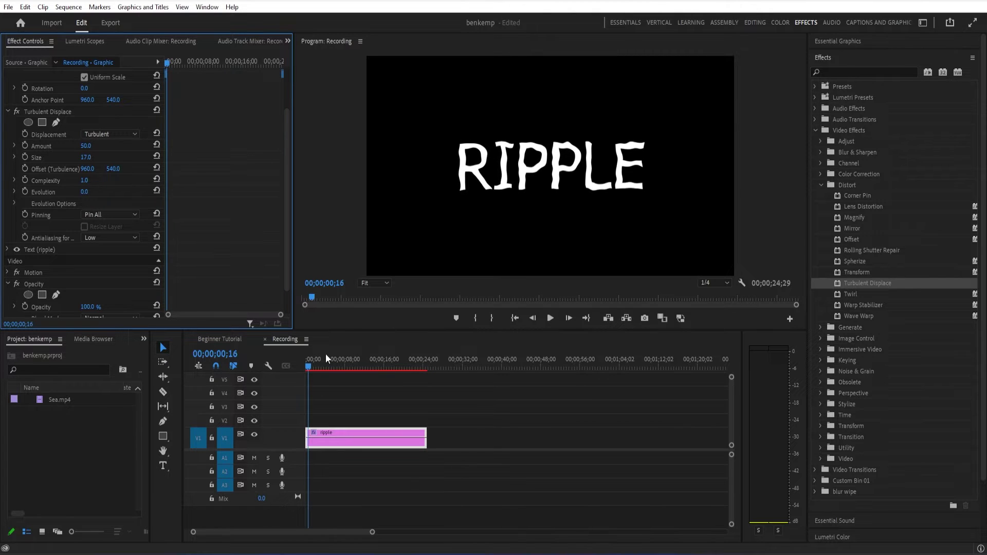
Keyframe Turbulent Displace's Evolution from 0 at the clip start to just over 4 revolutions at 00;00;24;16
click(349, 367)
drag(329, 373, 301, 376)
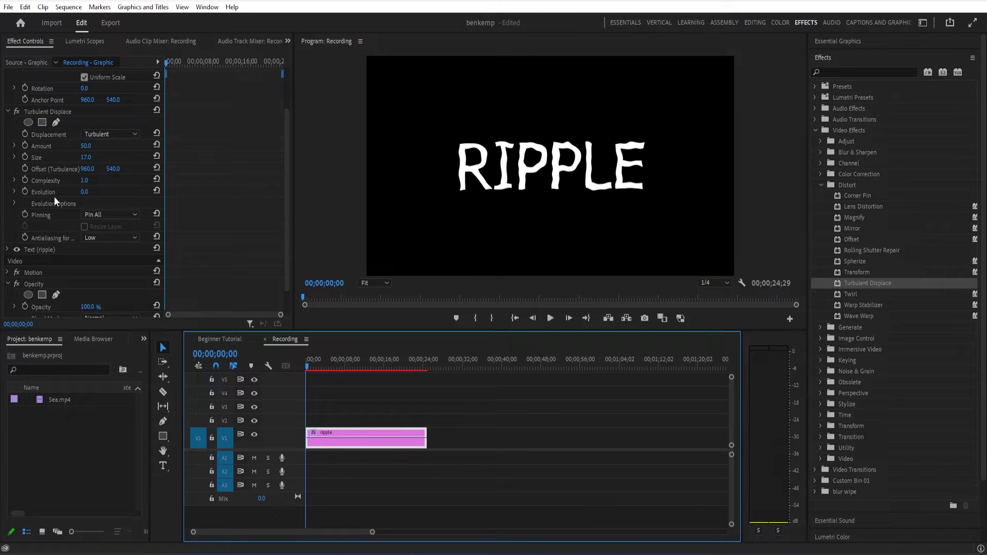
click(23, 190)
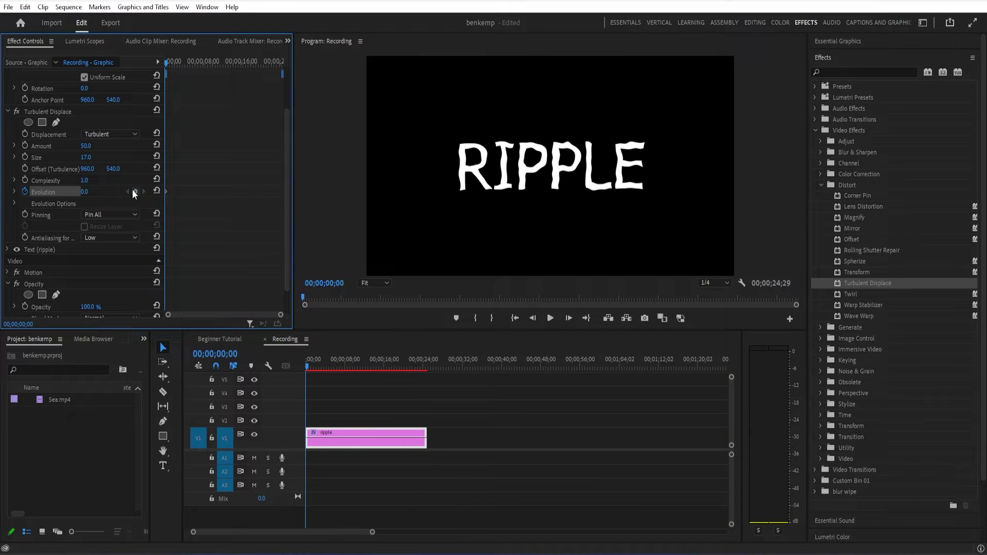
drag(165, 68, 283, 80)
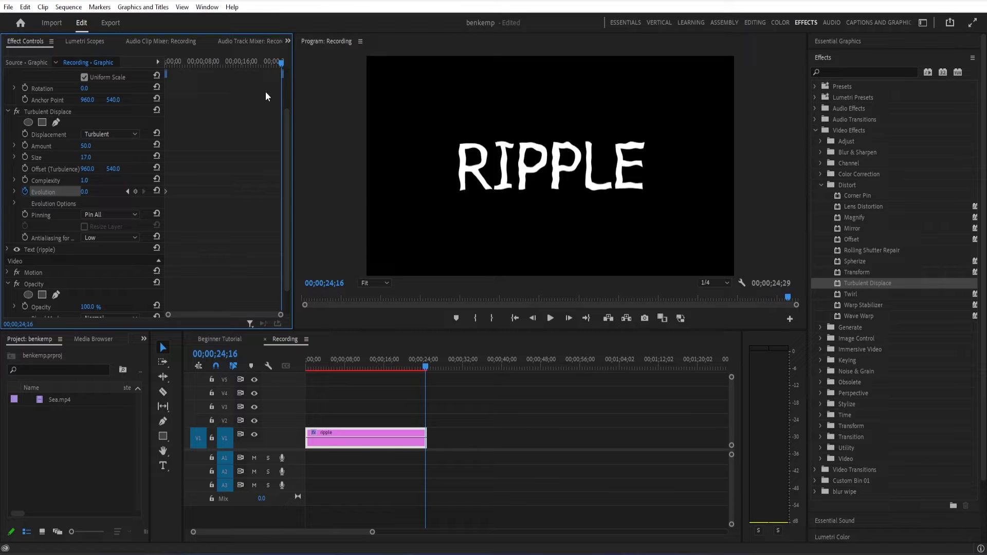
drag(88, 193, 272, 192)
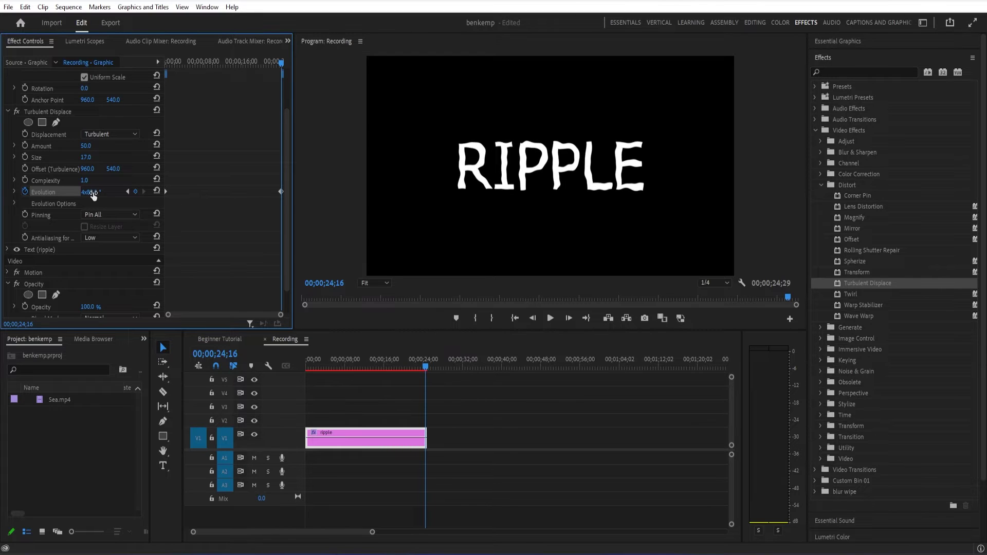
Move the ending Evolution keyframe to about the middle of the clip and trim the title clip to about 13 seconds
drag(403, 362, 327, 362)
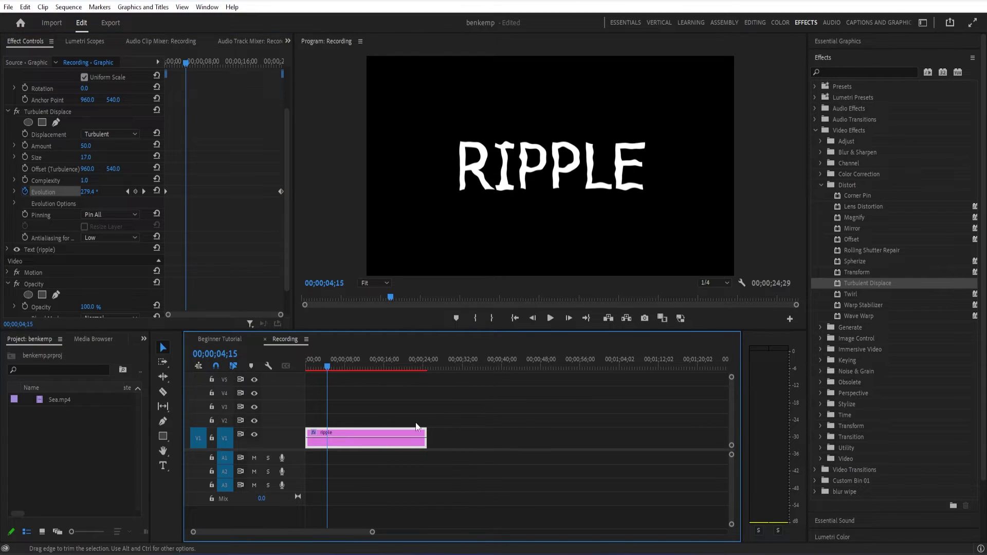
drag(278, 193, 224, 193)
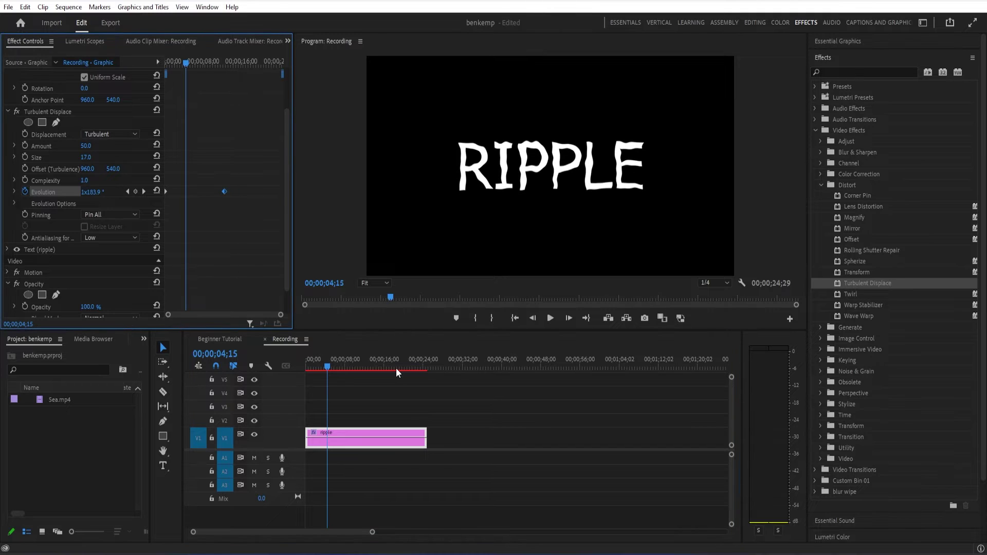
drag(426, 436, 368, 432)
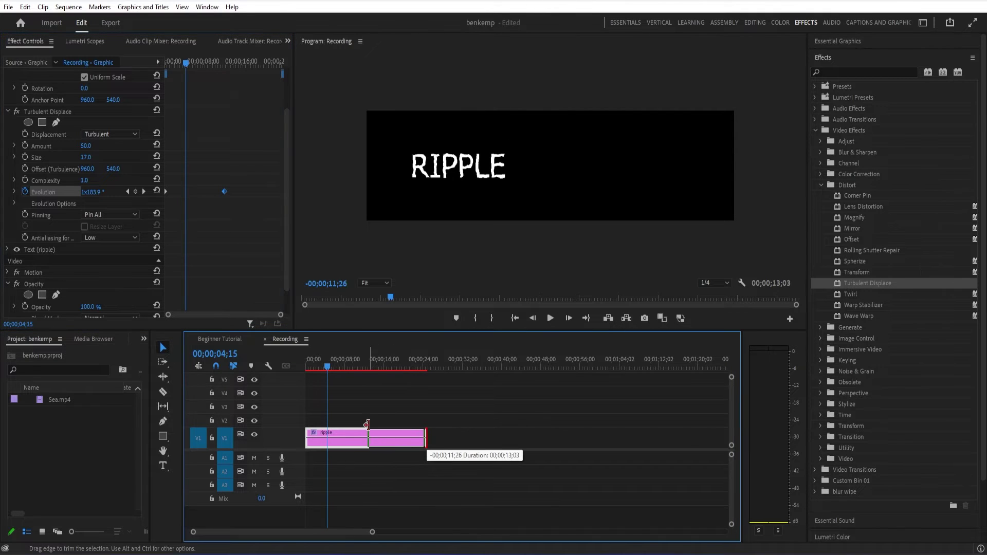
Set Turbulent Displace's Displacement to Horizontal Displacement and play back the title
drag(336, 369, 323, 385)
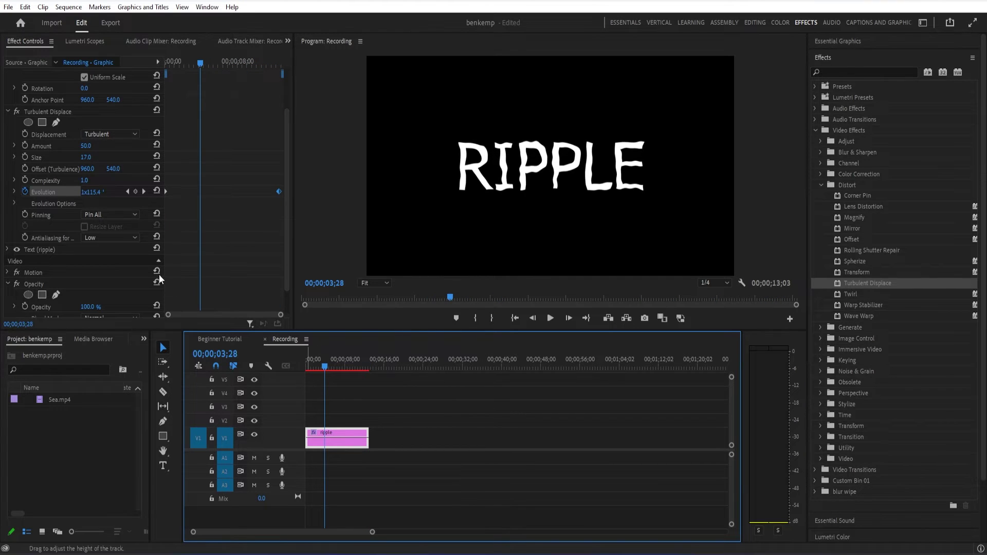
click(107, 135)
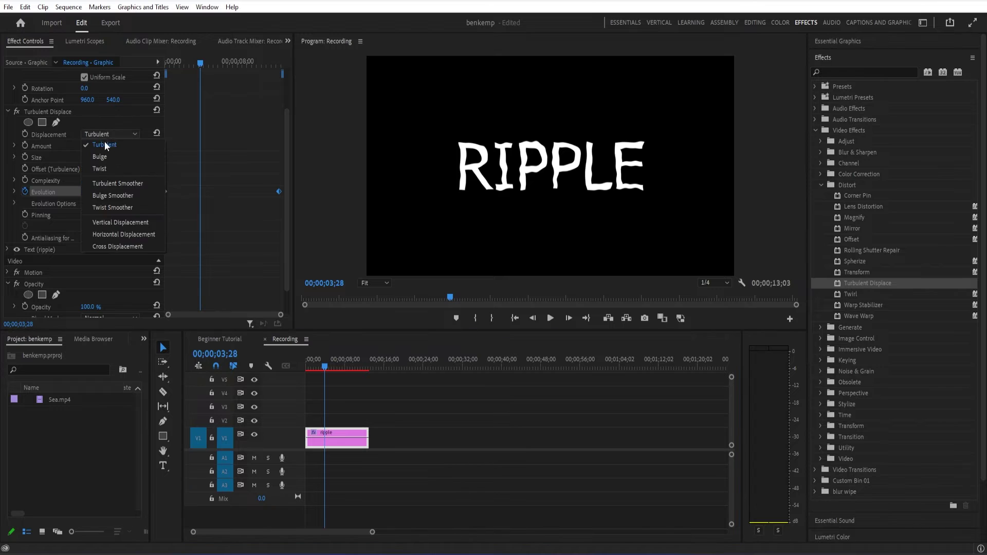
click(118, 236)
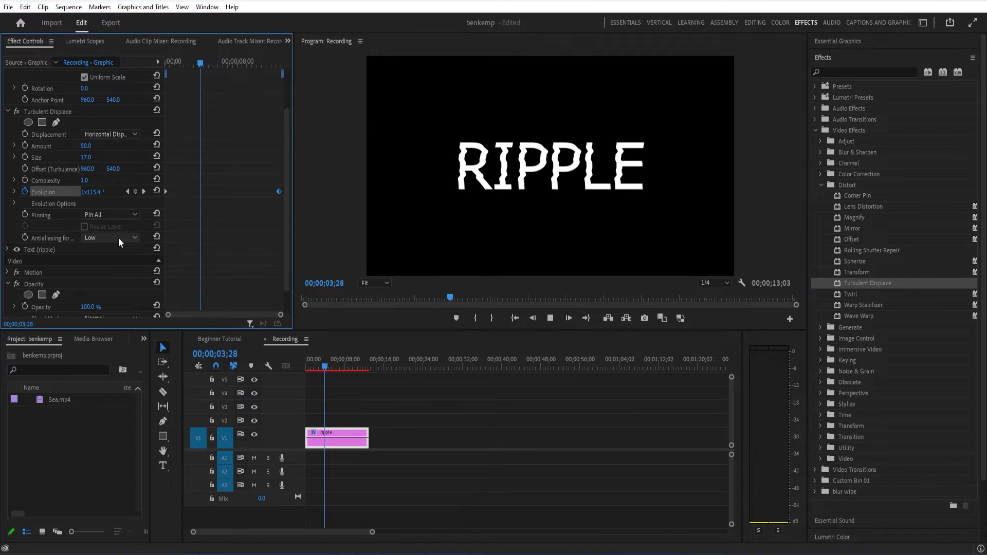
key(space)
key(space)
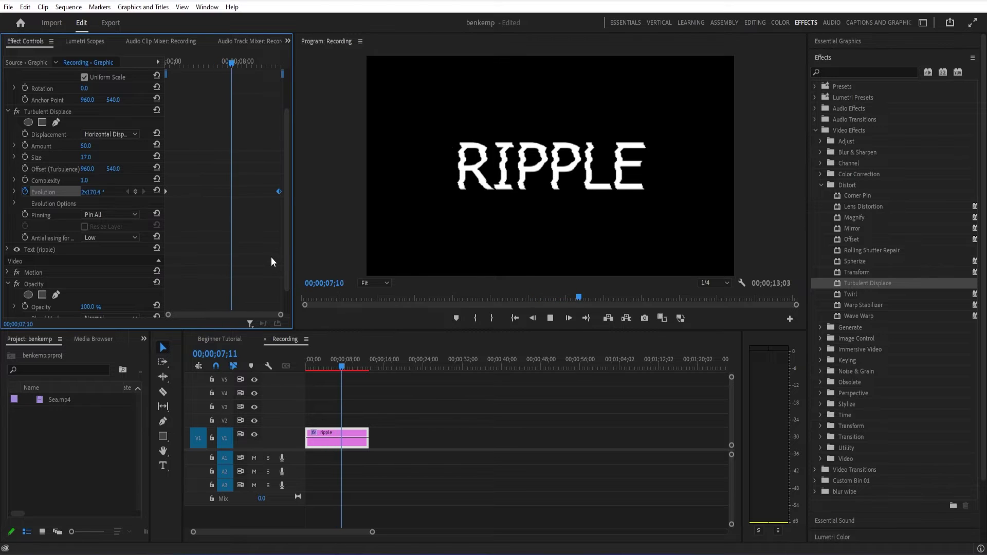
key(space)
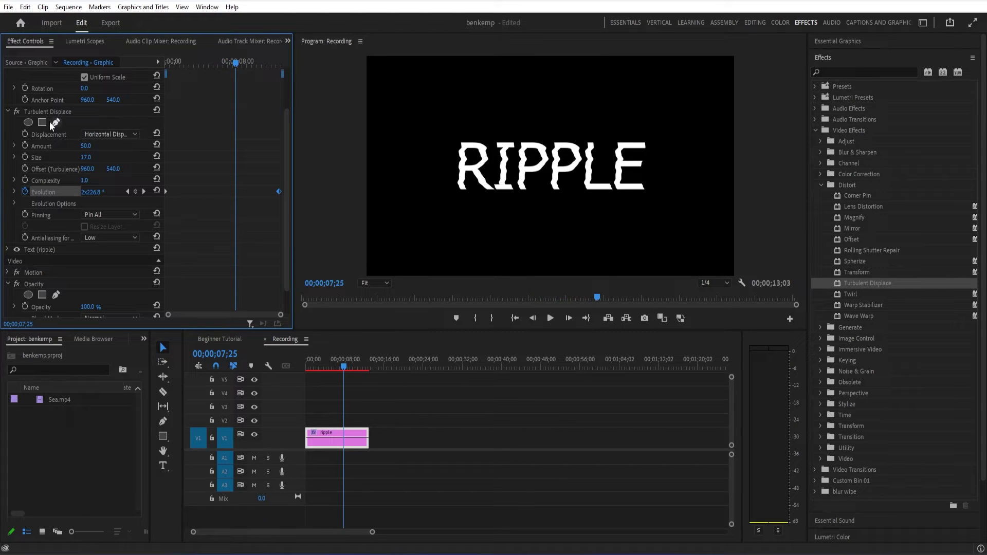
Add a four-point rectangular mask to Turbulent Displace and reshape it to cover only the lower half of RIPPLE across its full width
click(42, 123)
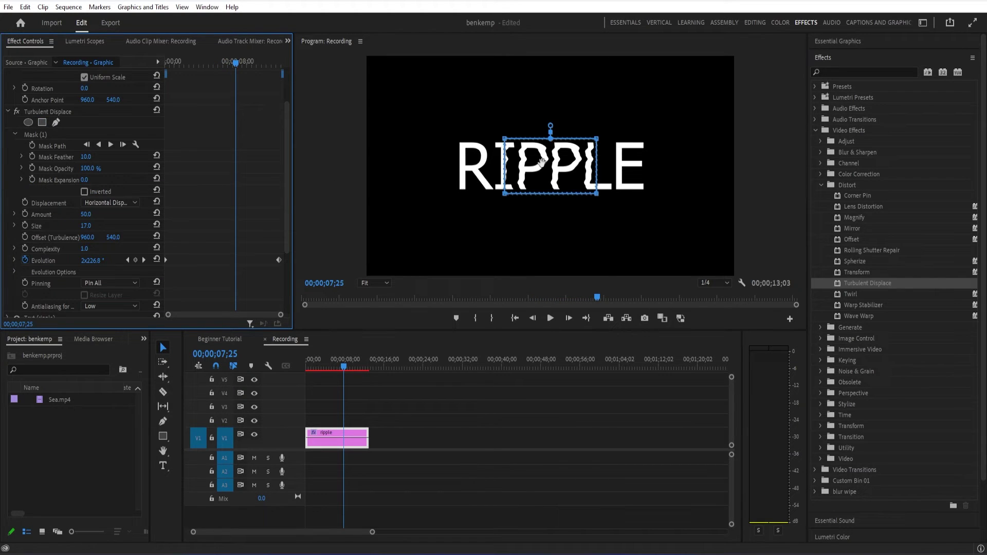
drag(540, 164, 462, 195)
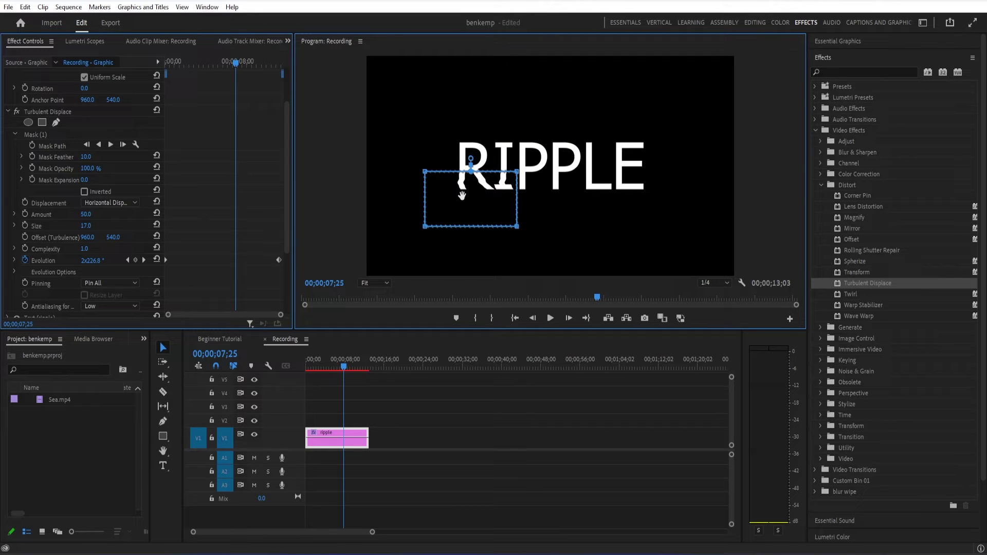
drag(517, 171, 666, 172)
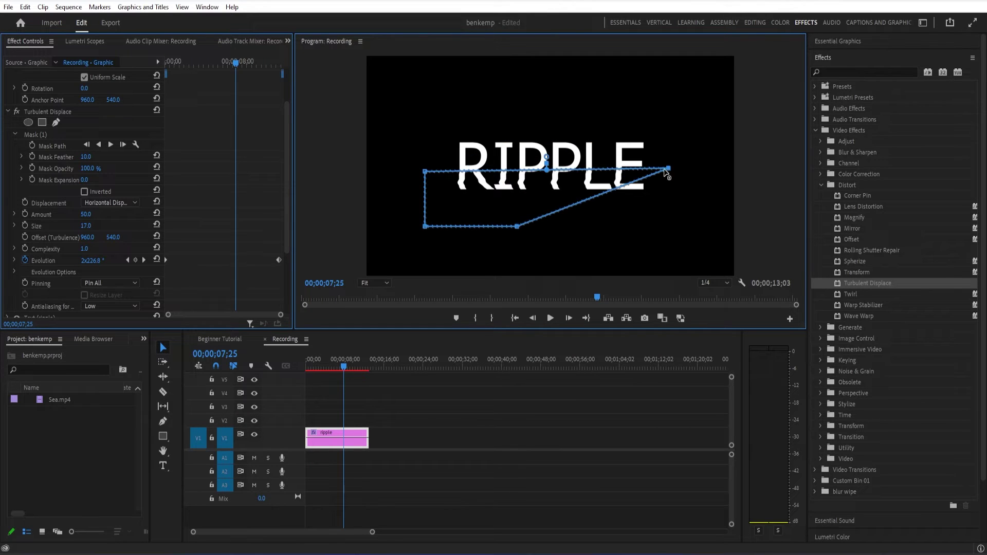
drag(518, 229, 551, 228)
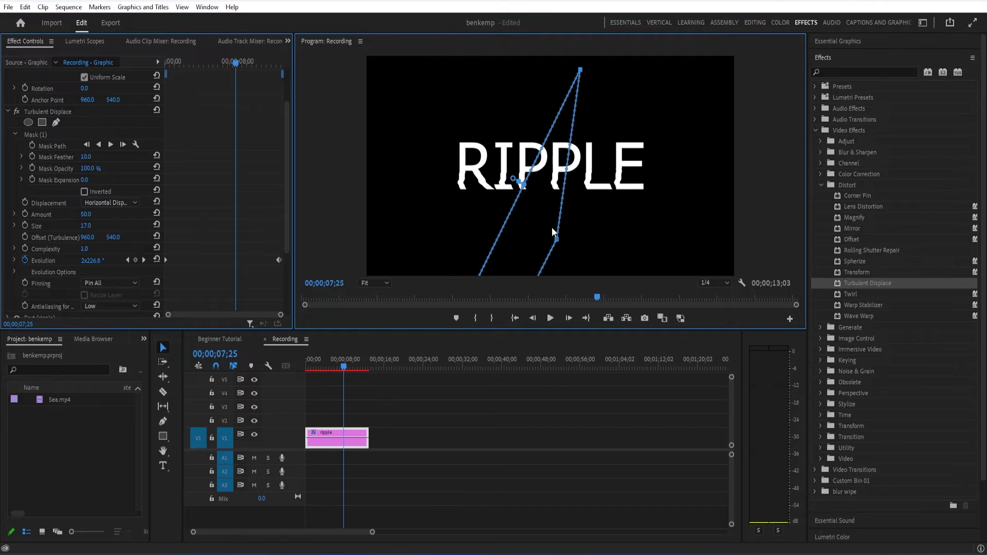
key(ctrl+z)
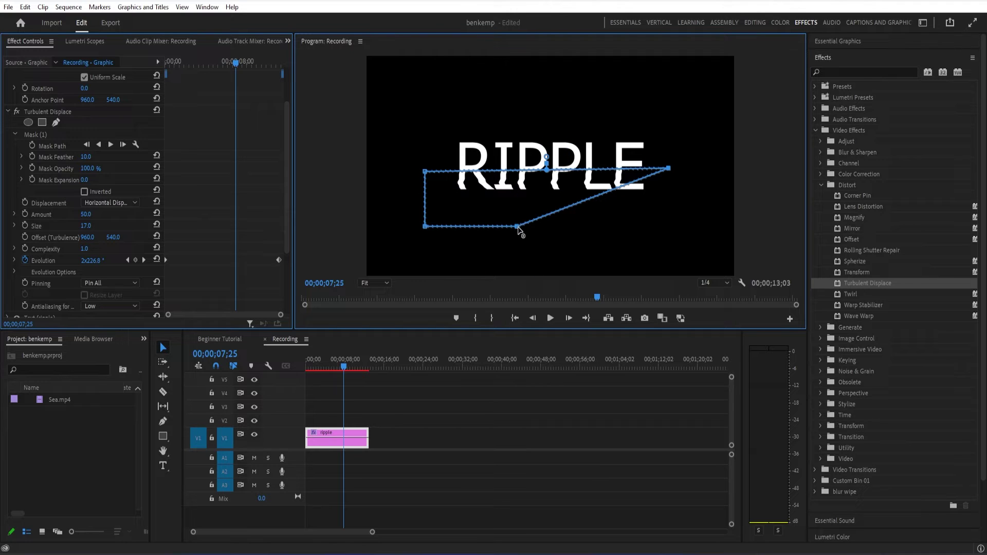
drag(518, 227, 665, 232)
drag(669, 170, 668, 175)
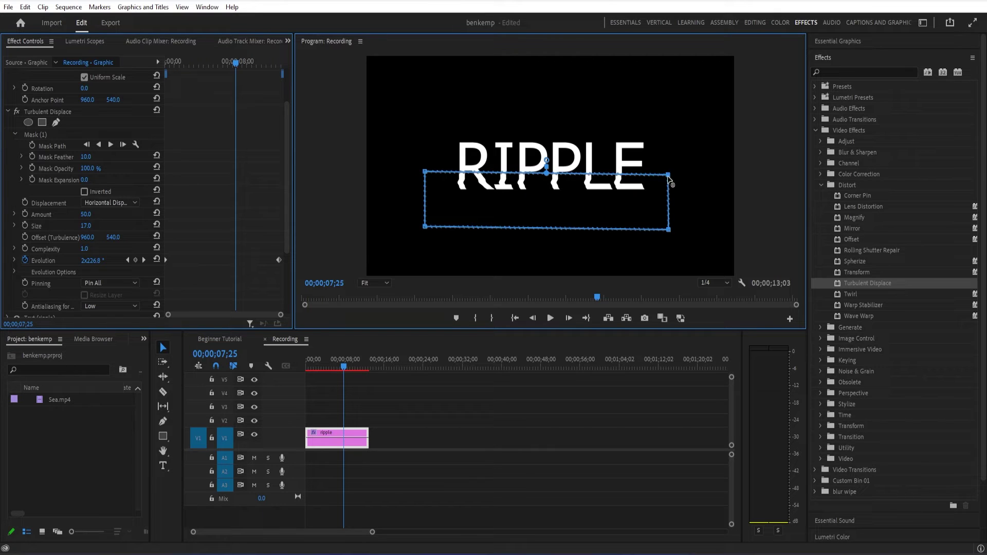
drag(669, 174, 670, 173)
Set Turbulent Displace's Pinning to None, raise its ending Evolution value, and play back the masked title
scroll(68, 255, down, 3)
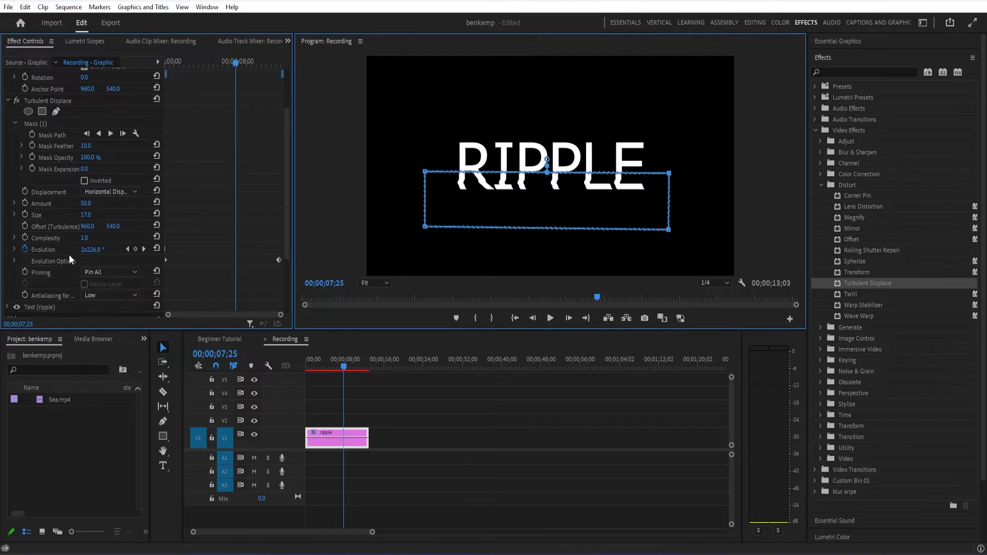
scroll(69, 255, up, 1)
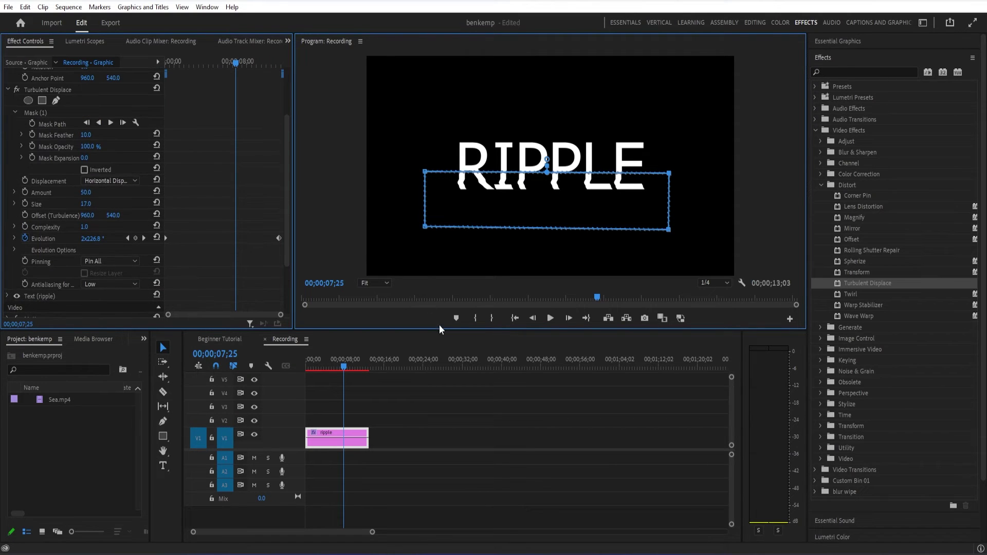
drag(341, 367, 323, 371)
key(space)
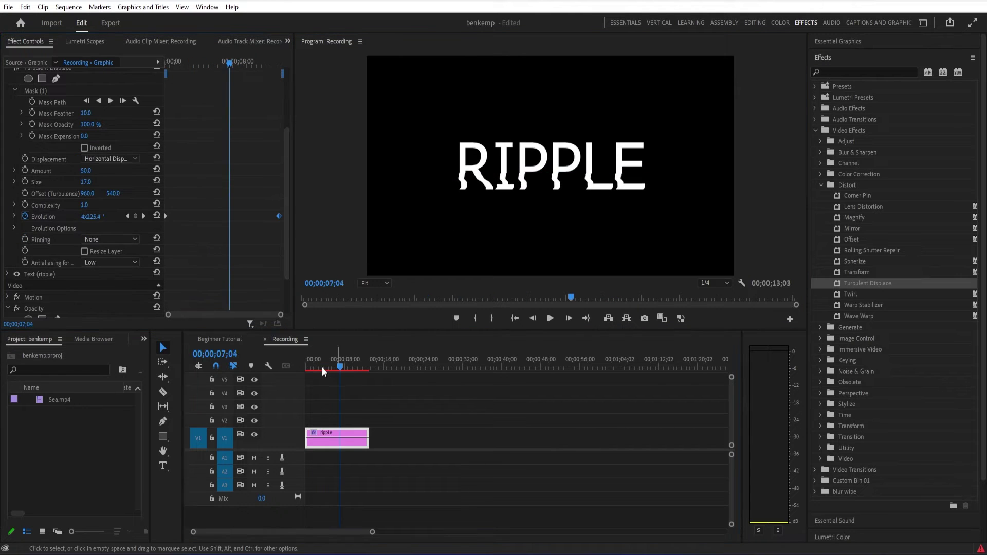
scroll(266, 309, down, 2)
key(space)
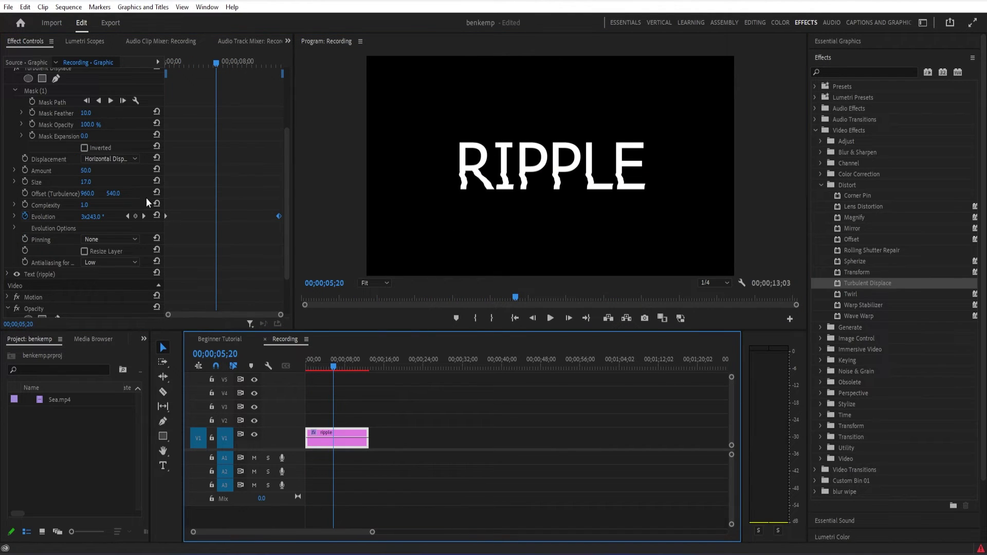
Try a different Complexity for Turbulent Displace and undo the change
scroll(75, 169, up, 1)
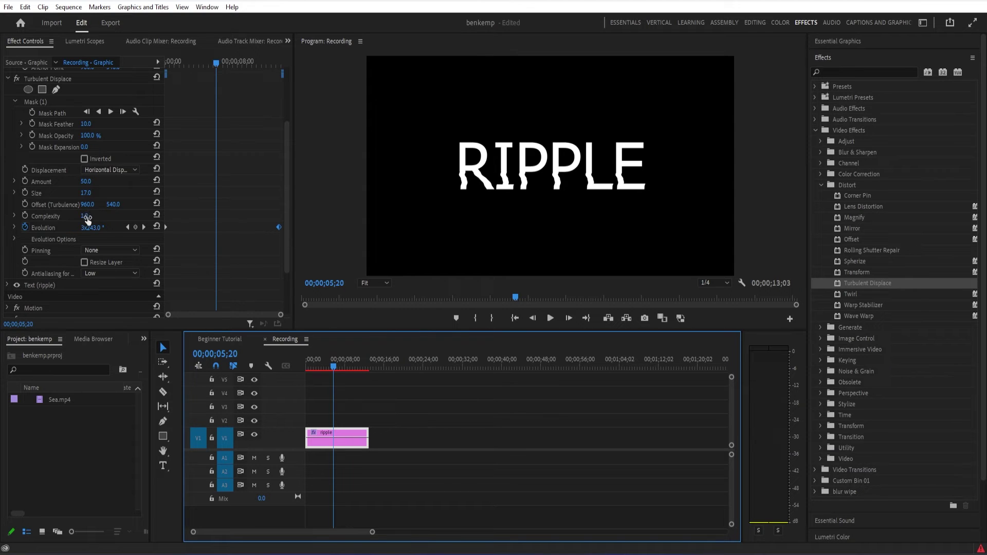
drag(89, 219, 103, 219)
key(ctrl+z)
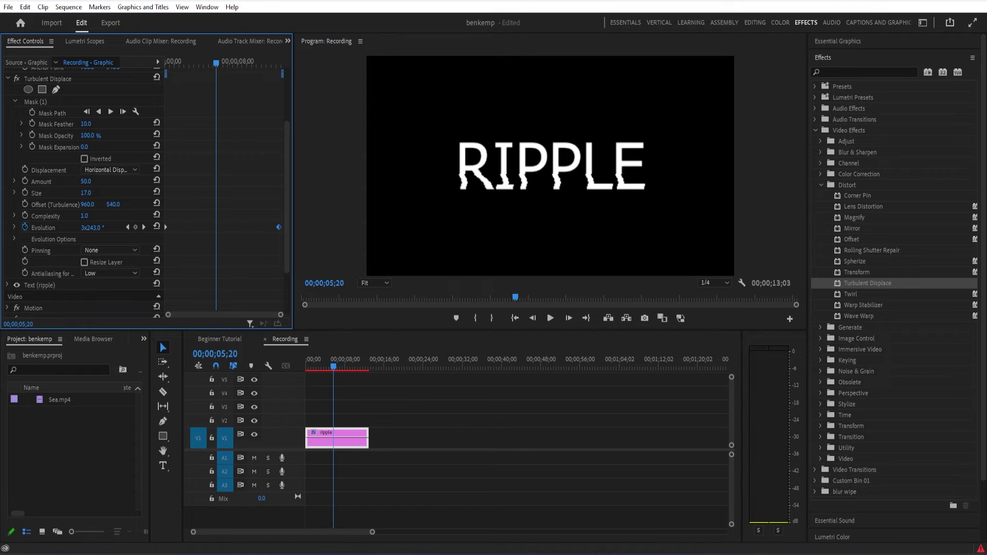
mouse_move(92, 220)
mouse_down()
mouse_move(107, 217)
mouse_move(95, 217)
mouse_up()
Play back the title to check the ripple in its masked lower half
key(space)
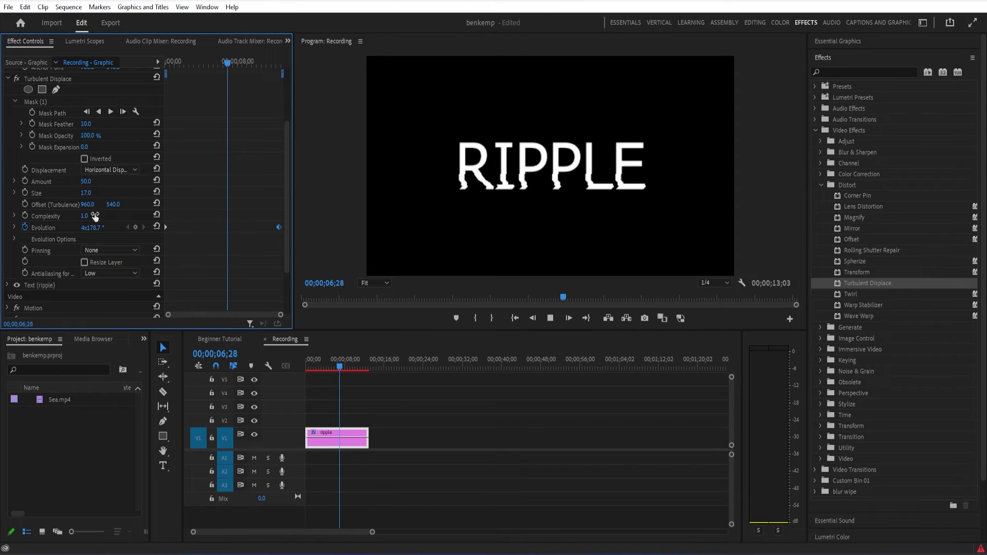
key(space)
scroll(170, 215, up, 3)
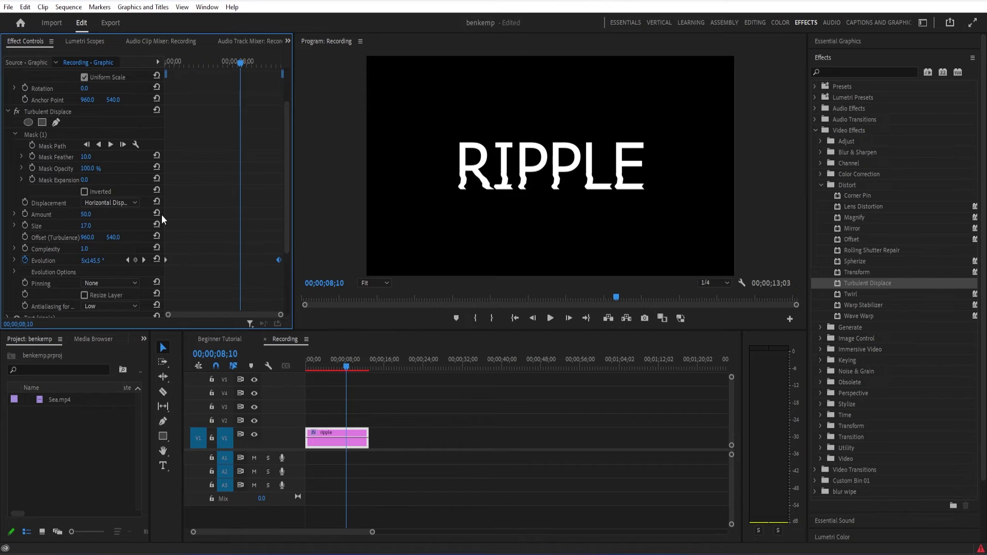
Apply the Wave Warp distort effect to the ripple title clip in addition to Turbulent Displace
scroll(161, 214, up, 2)
click(338, 433)
key(Return)
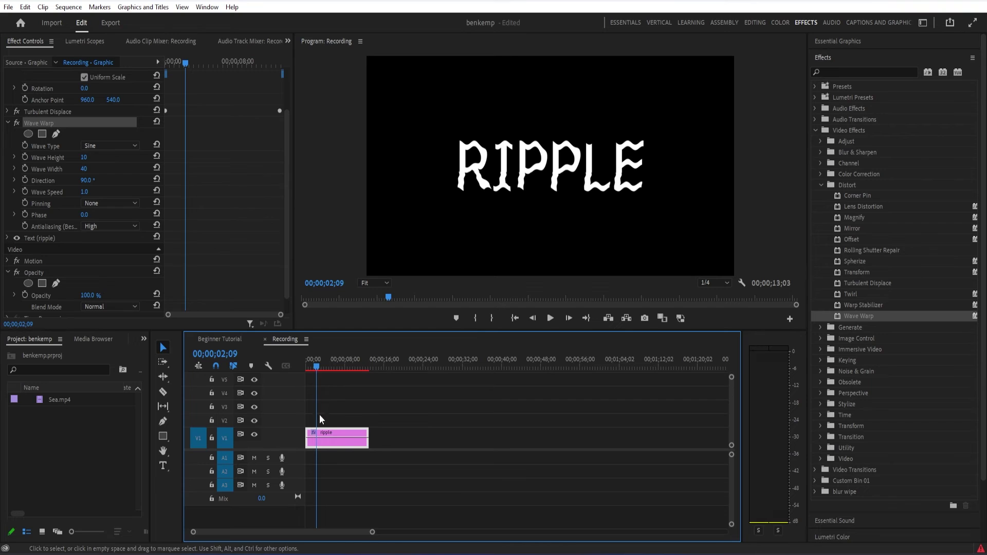
click(841, 318)
click(356, 433)
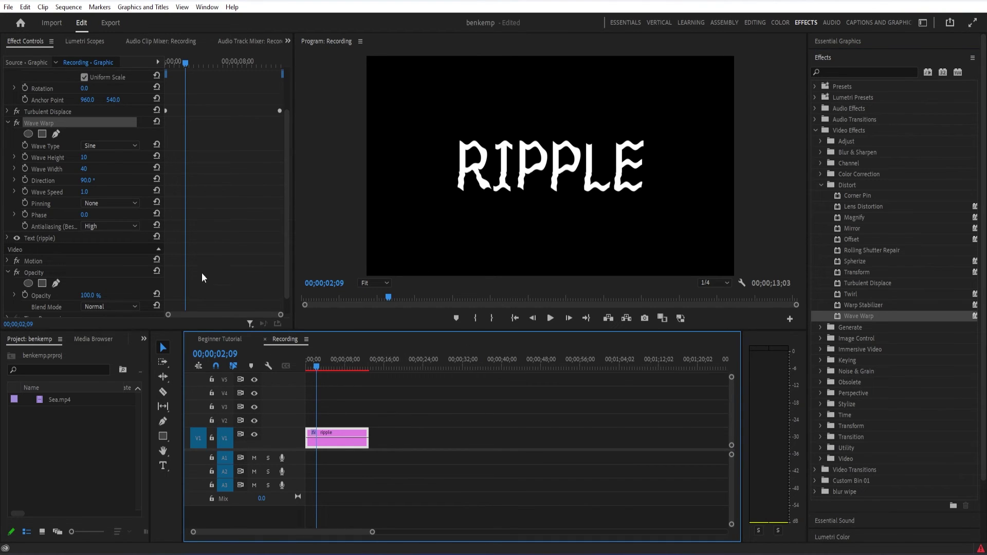
Set Wave Warp's Wave Speed to 0.2 and Wave Width to 110
click(81, 192)
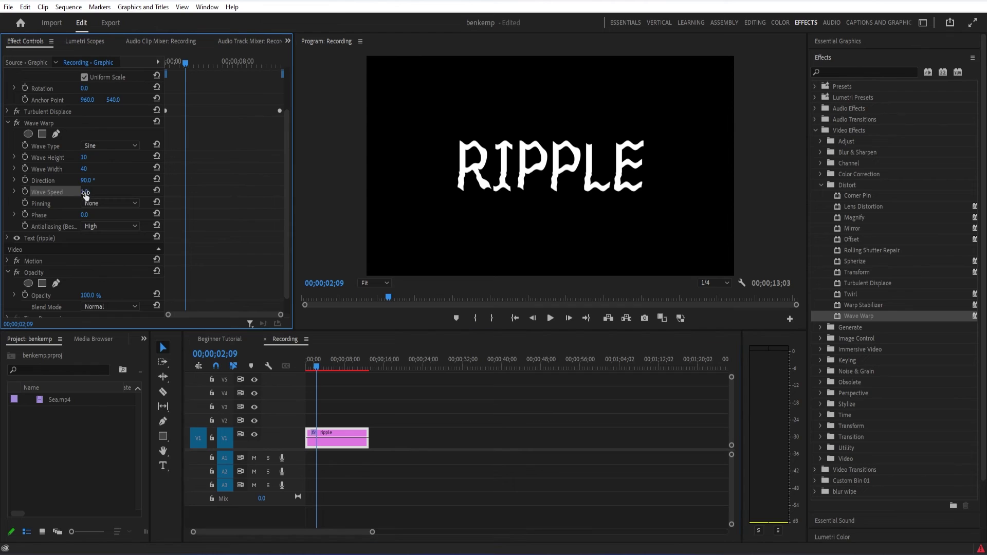
click(96, 192)
key(Return)
drag(85, 169, 78, 169)
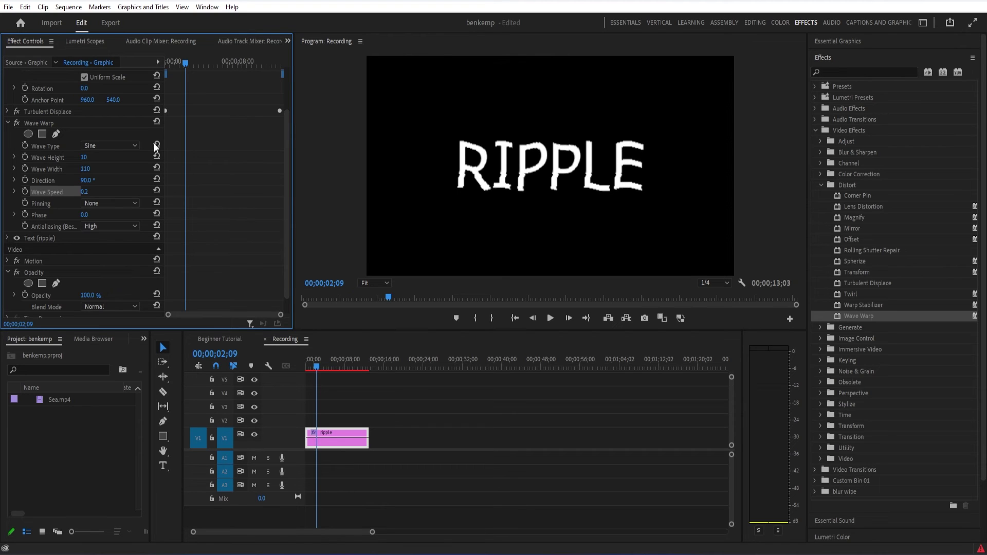
Set Wave Warp's Wave Height to 1 and play back the title from the sequence start
mouse_move(85, 158)
mouse_down()
mouse_move(57, 157)
mouse_move(68, 158)
mouse_up()
click(94, 155)
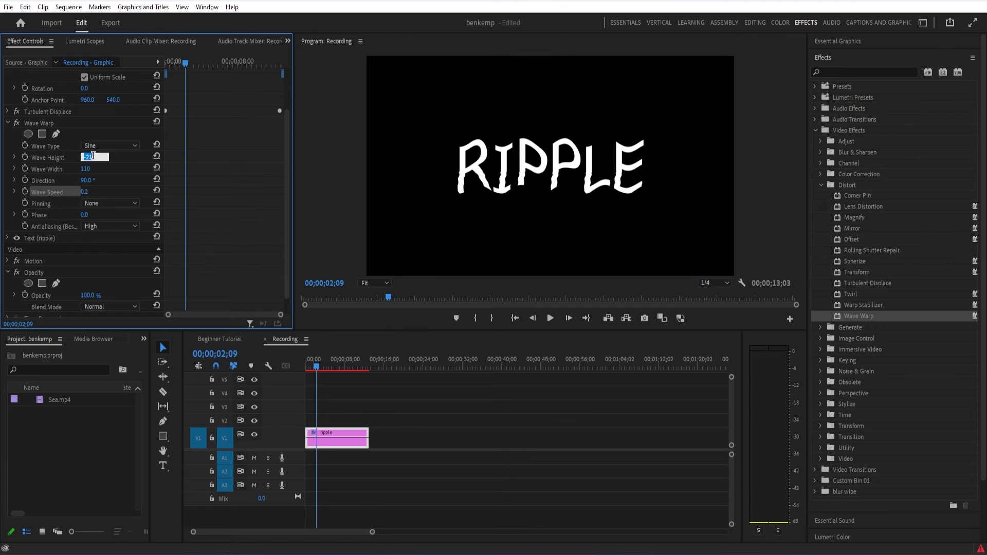
text(1)
key(Return)
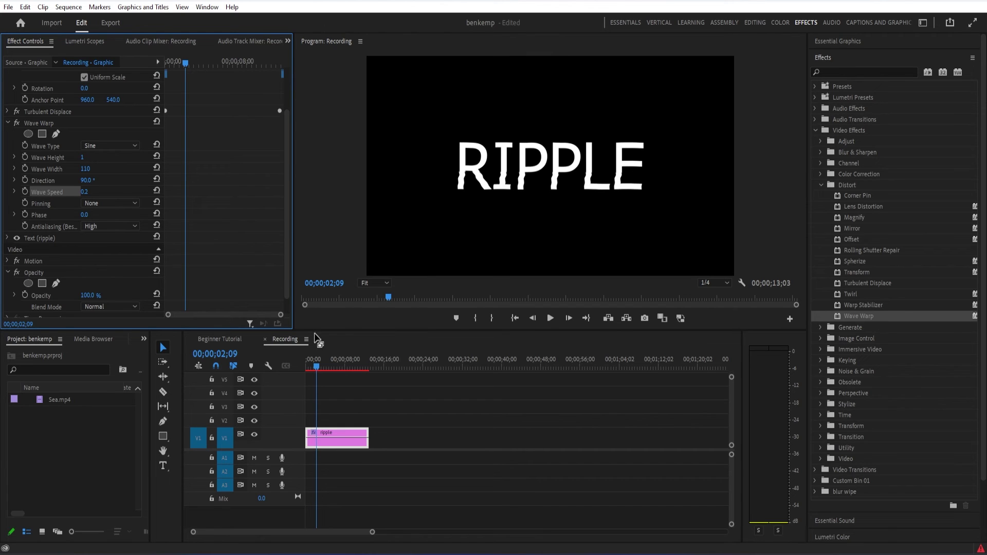
click(305, 367)
key(space)
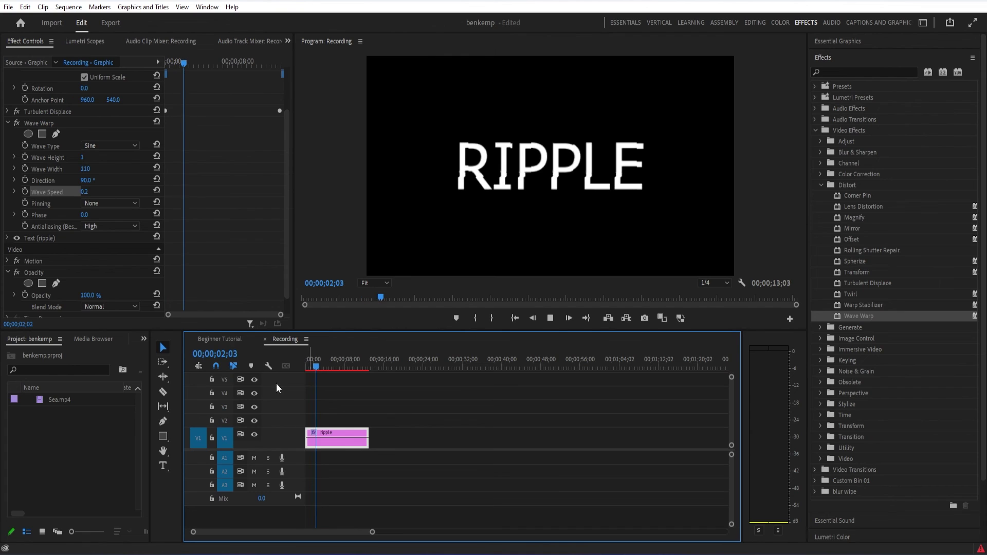
key(space)
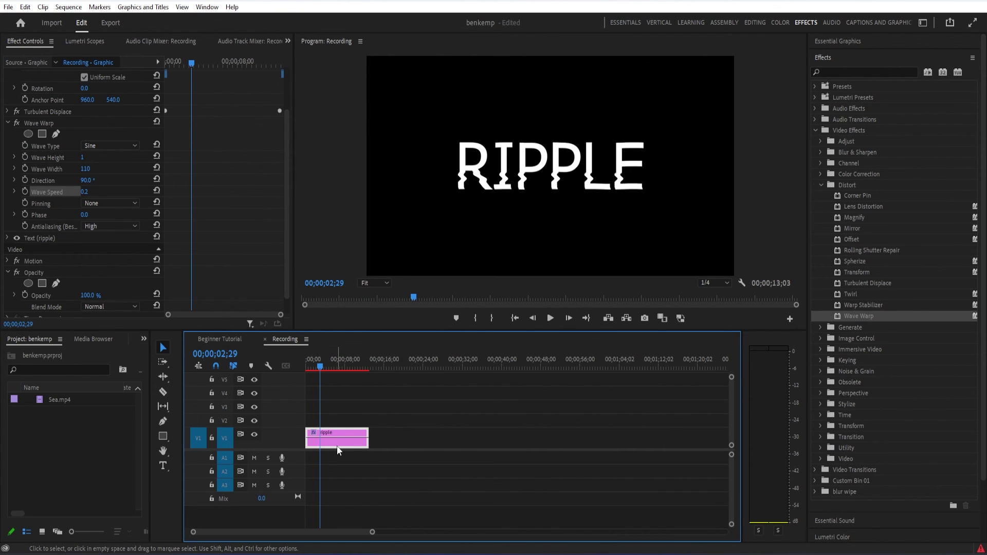
Move the ripple title to track V2, place Sea.mp4 beneath it on V1 from the sequence start, and play back the composite
drag(337, 446, 336, 424)
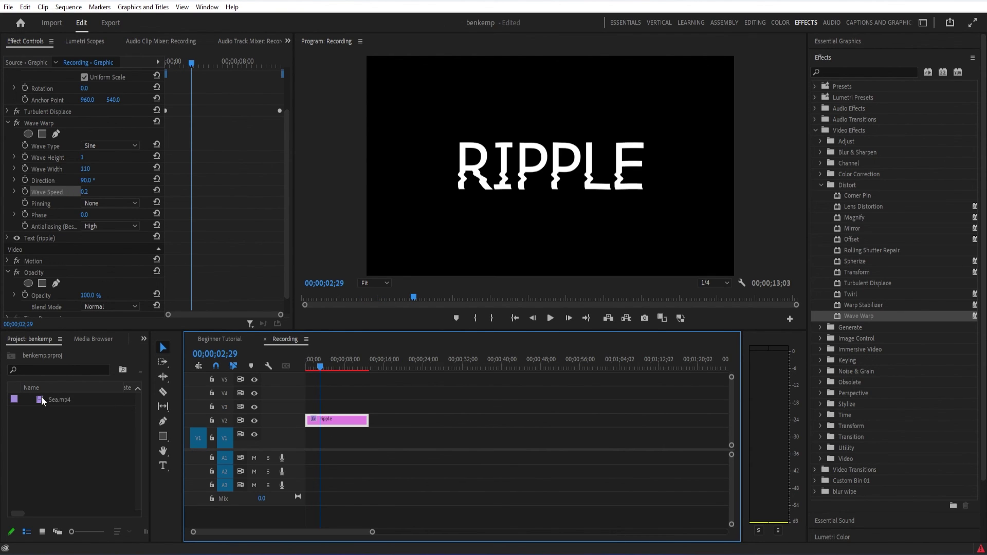
drag(42, 396, 277, 439)
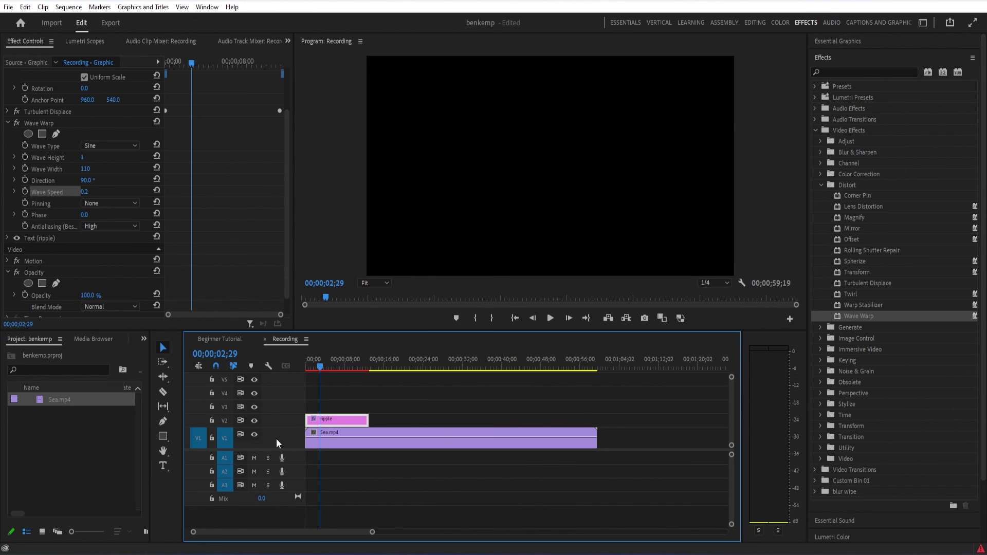
key(space)
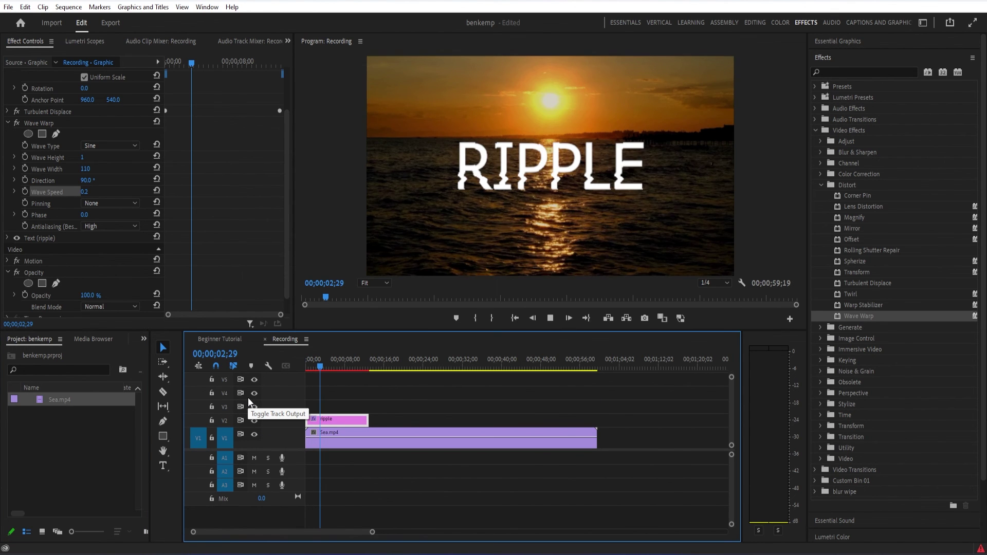
key(space)
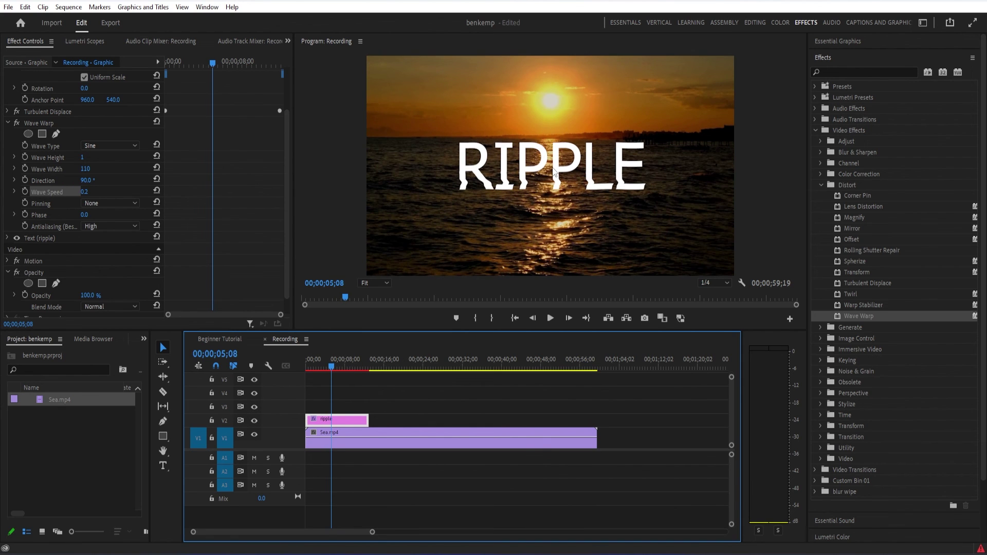
scroll(134, 183, up, 5)
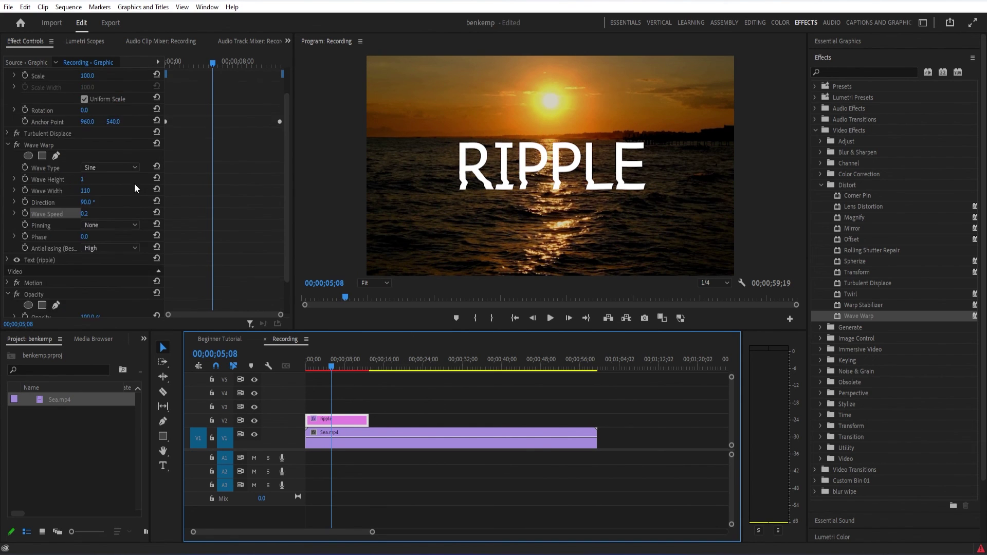